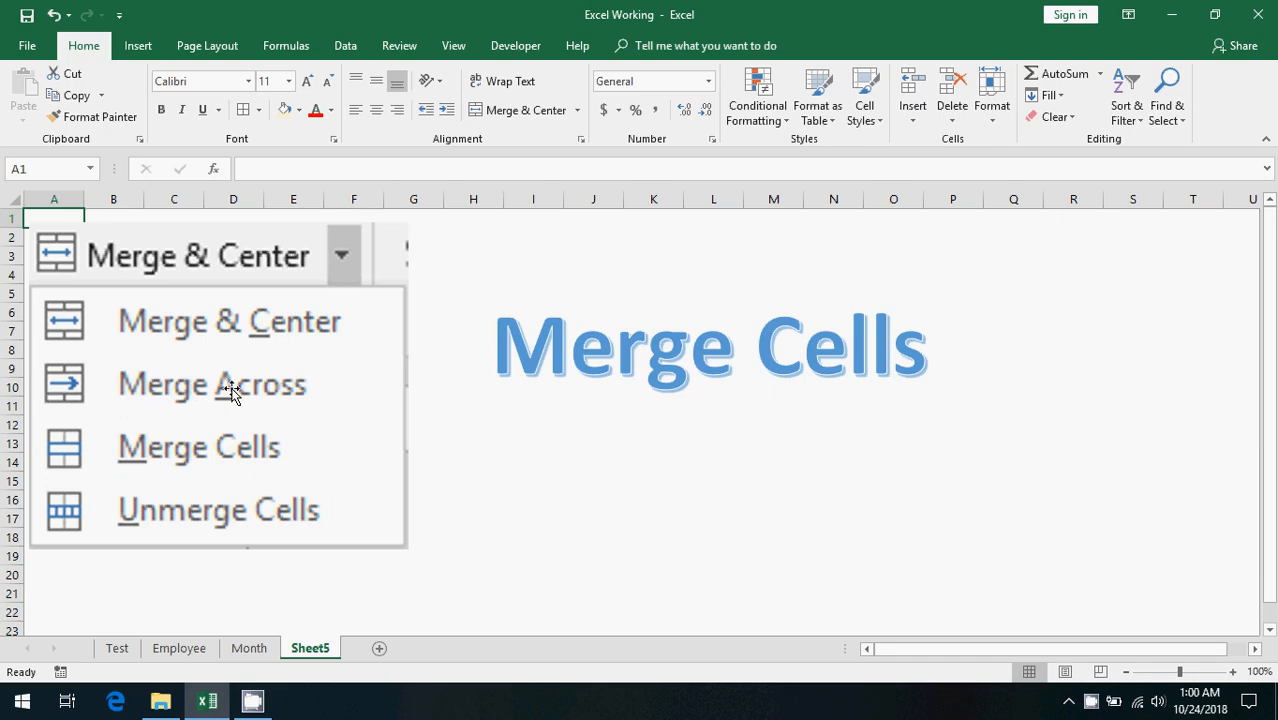
left_click(185, 392)
left_click(647, 546)
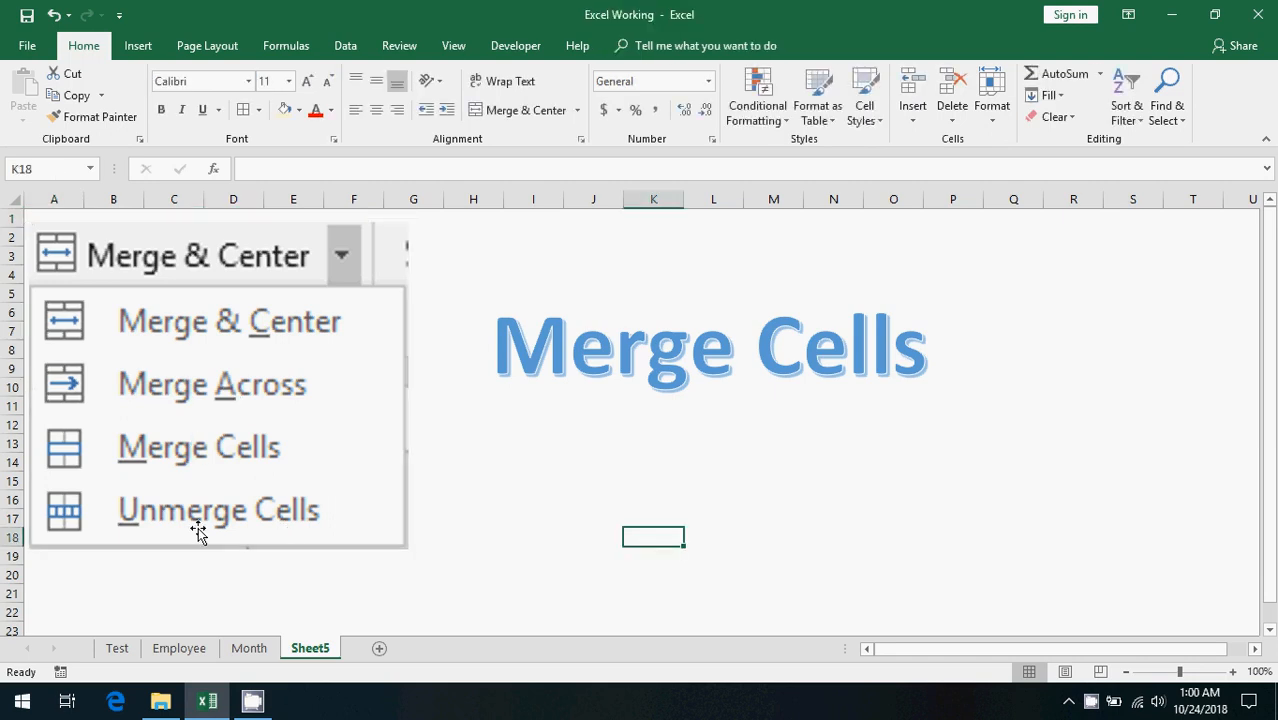
left_click(119, 574)
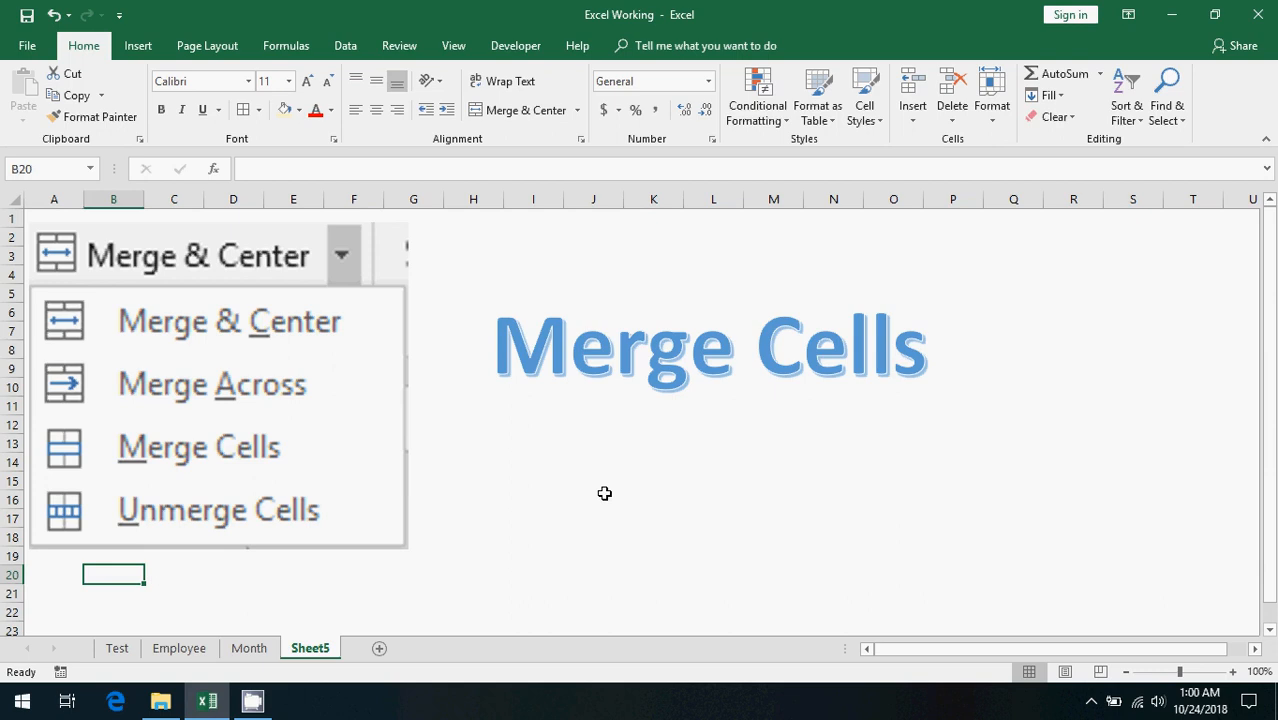
left_click(665, 495)
key("ctrl+Home")
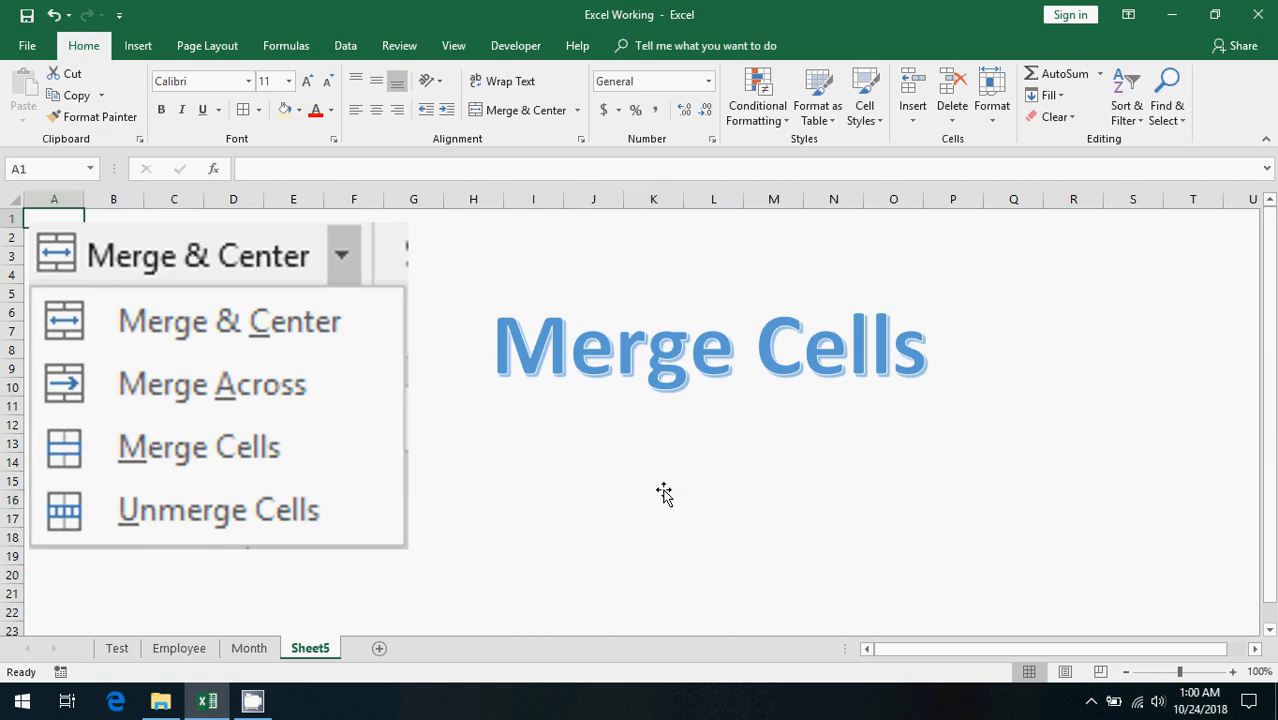
Open the Test sheet and examine the example rows for Merge & Center, Merge Cells, Merge Across and Unmerge Cells
left_click(118, 649)
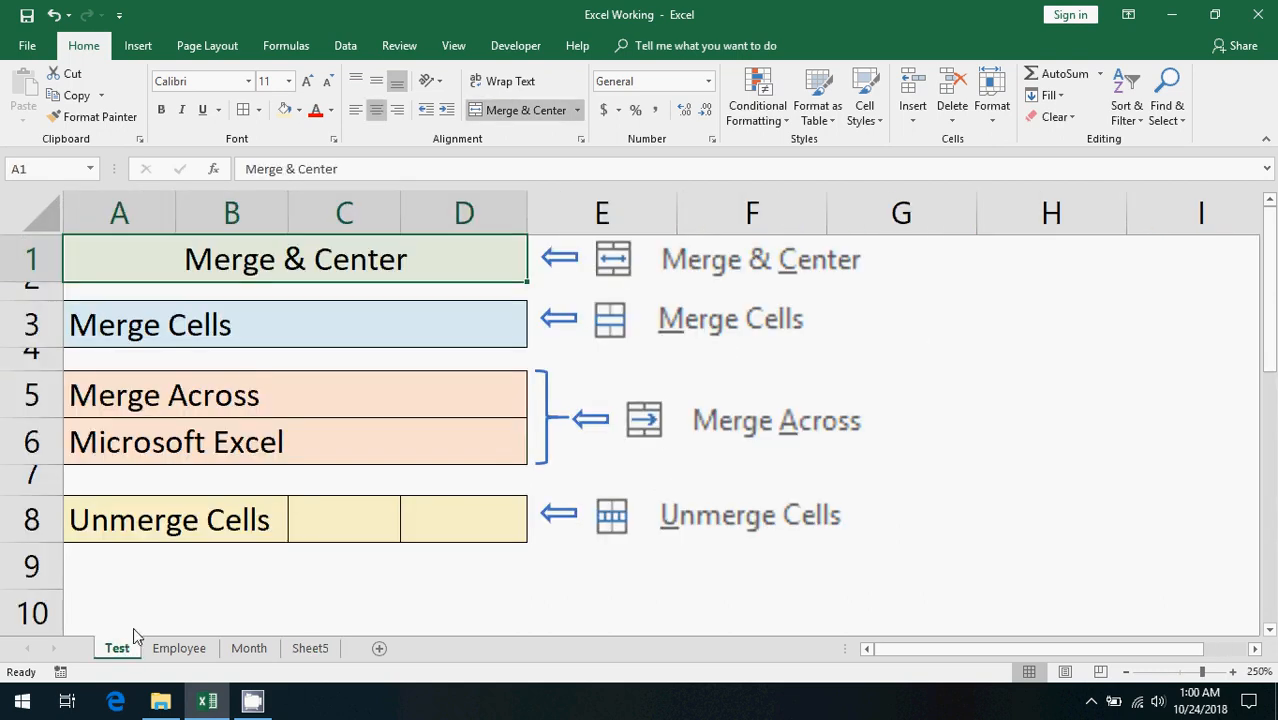
left_click(246, 570)
left_click(355, 259)
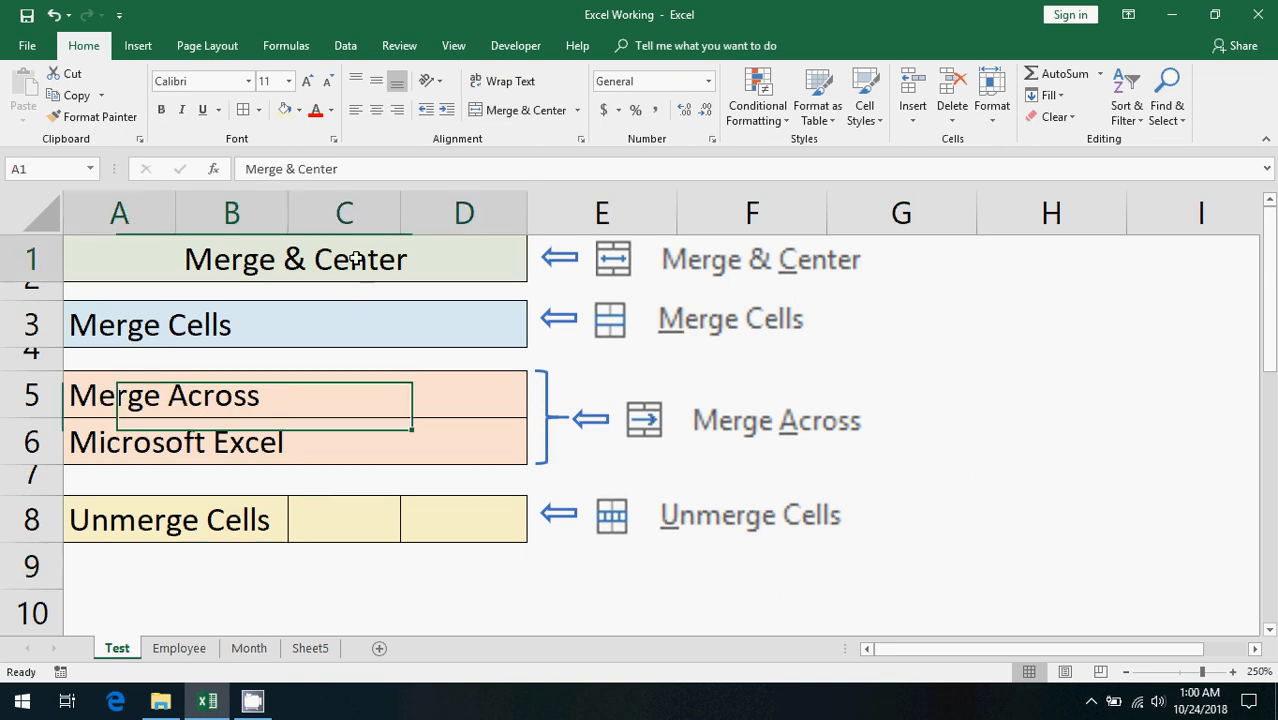
left_click(338, 310)
left_click_drag(337, 393, 348, 442)
left_click_drag(241, 528, 455, 532)
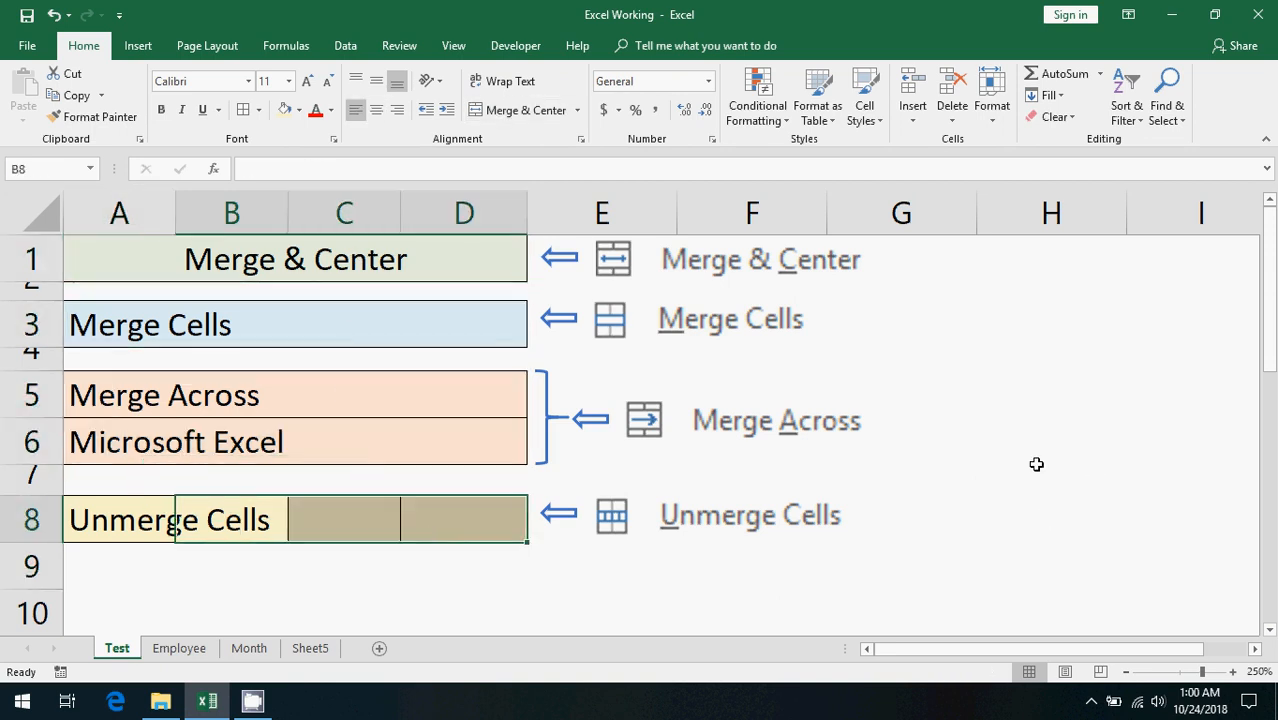
left_click(1035, 460)
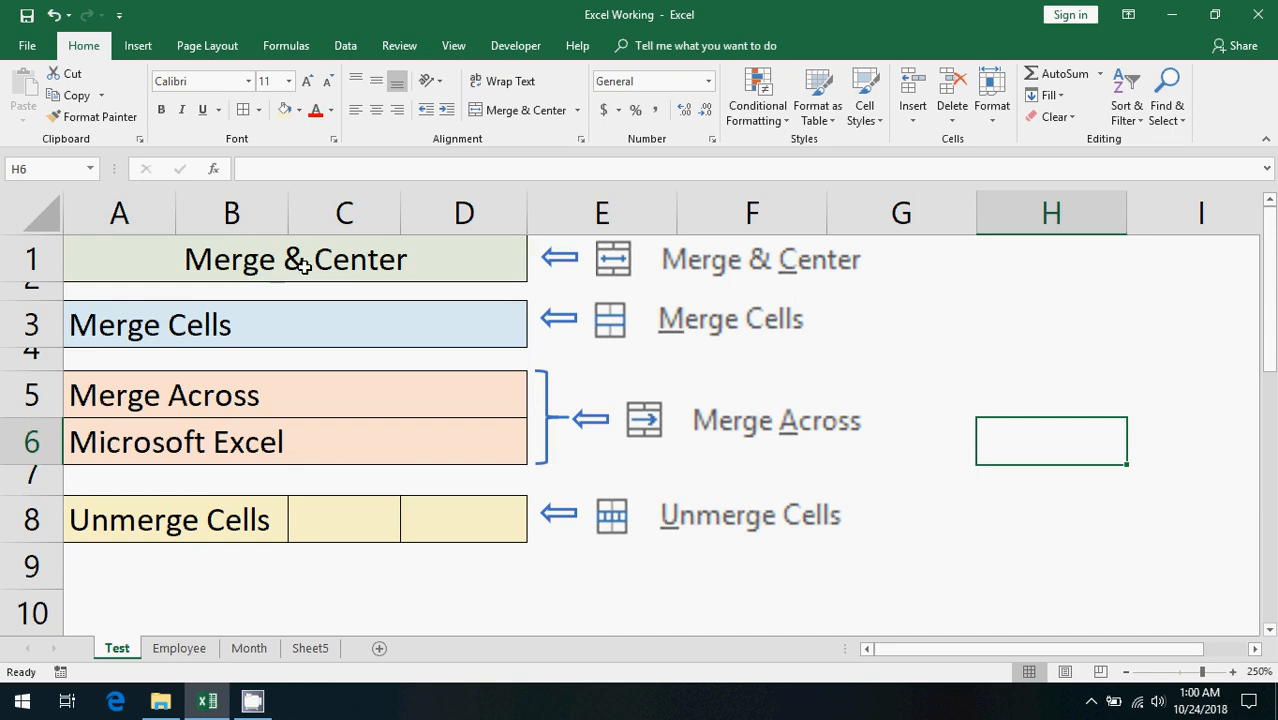
left_click(300, 265)
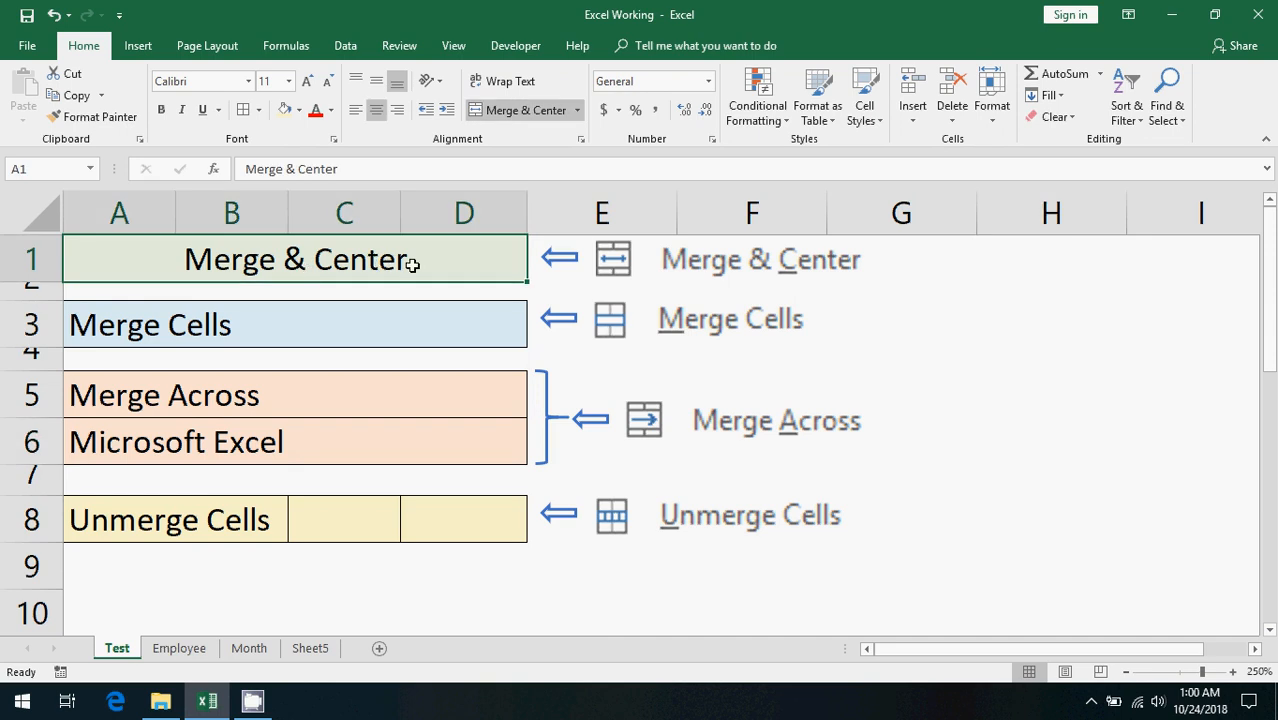
left_click(172, 328)
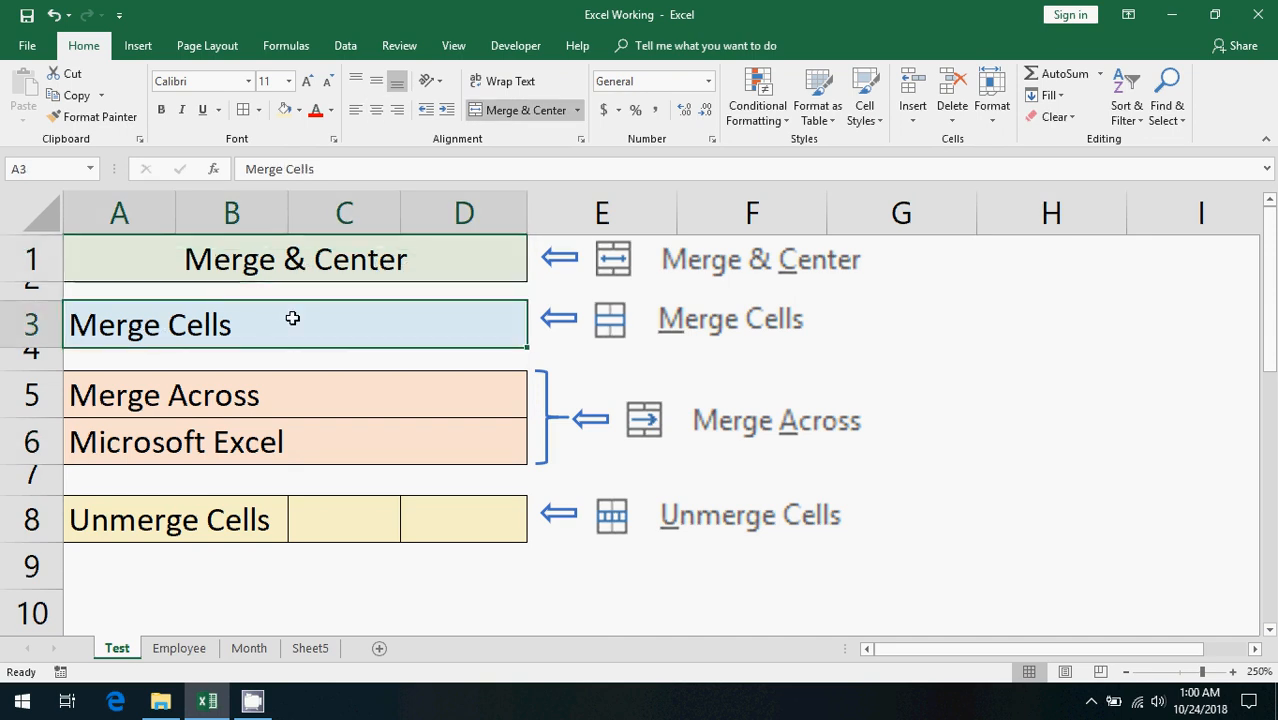
left_click_drag(252, 395, 222, 443)
left_click_drag(162, 527, 444, 535)
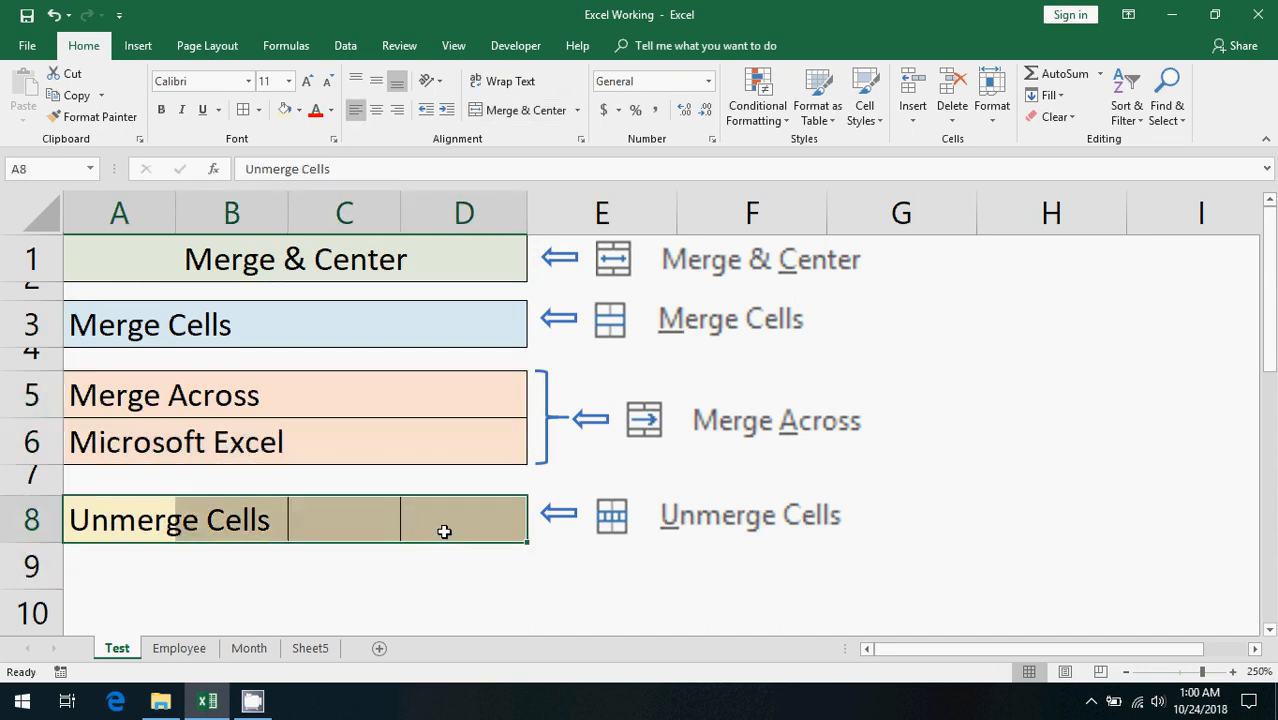
left_click(1014, 420)
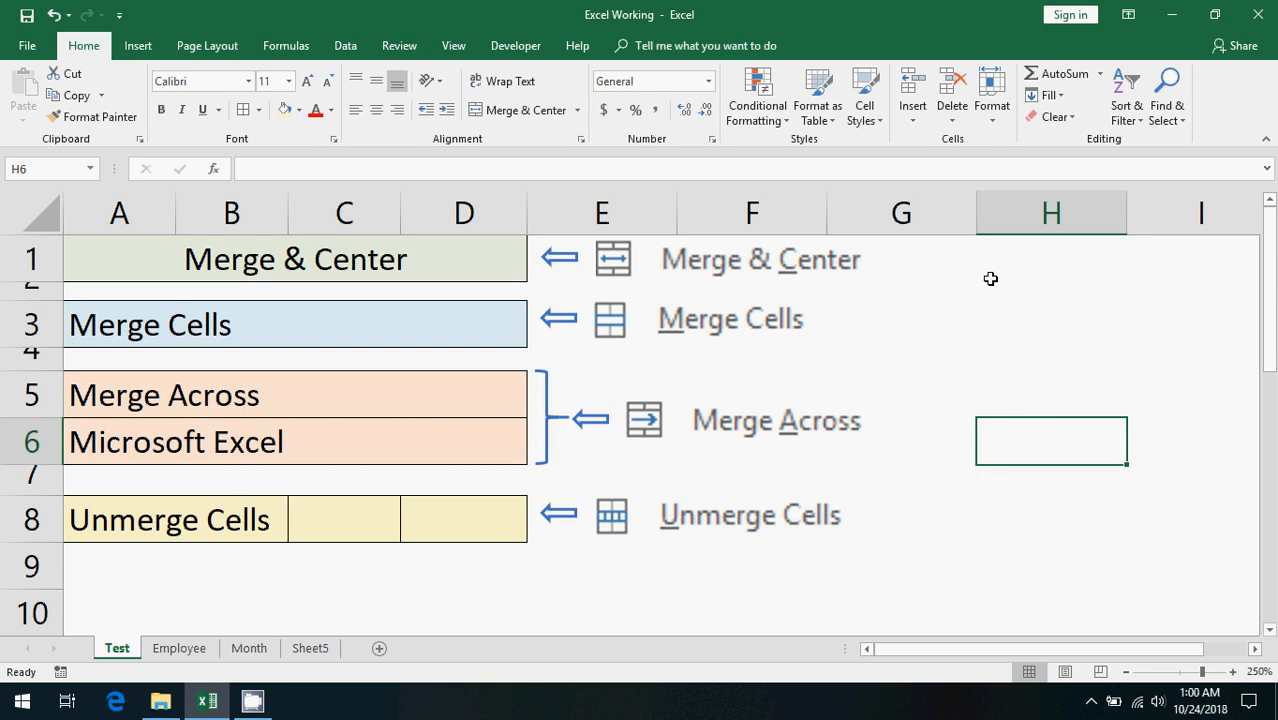
Unmerge the merged cells in rows 1, 3, 5 and 6 together
left_click(465, 270)
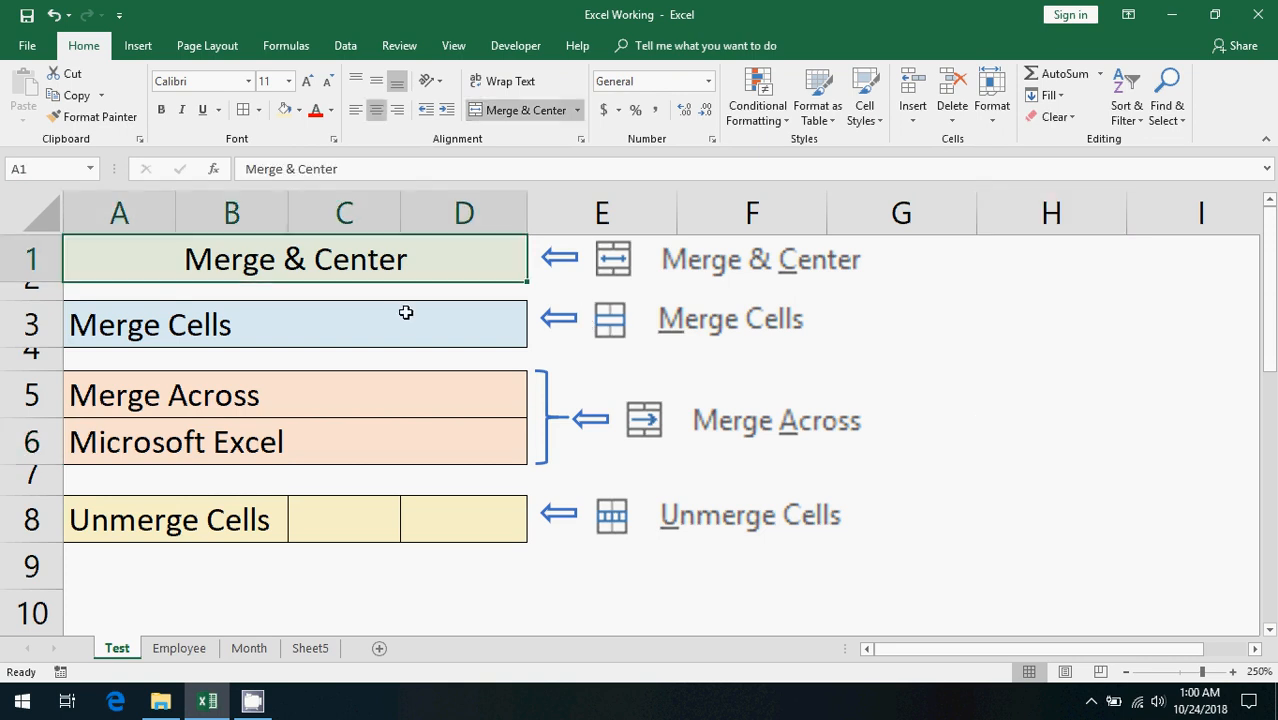
left_click(400, 320, "ctrl")
left_click(340, 397, "ctrl")
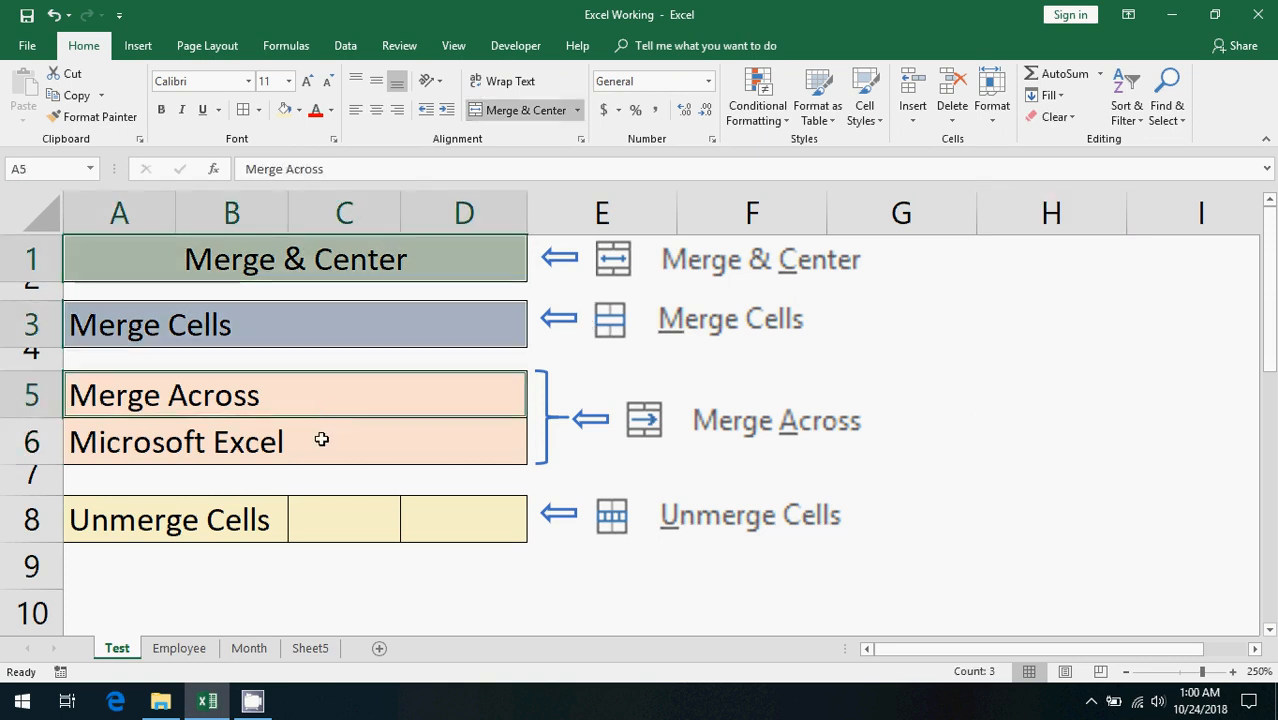
left_click(322, 438, "ctrl")
left_click(516, 112)
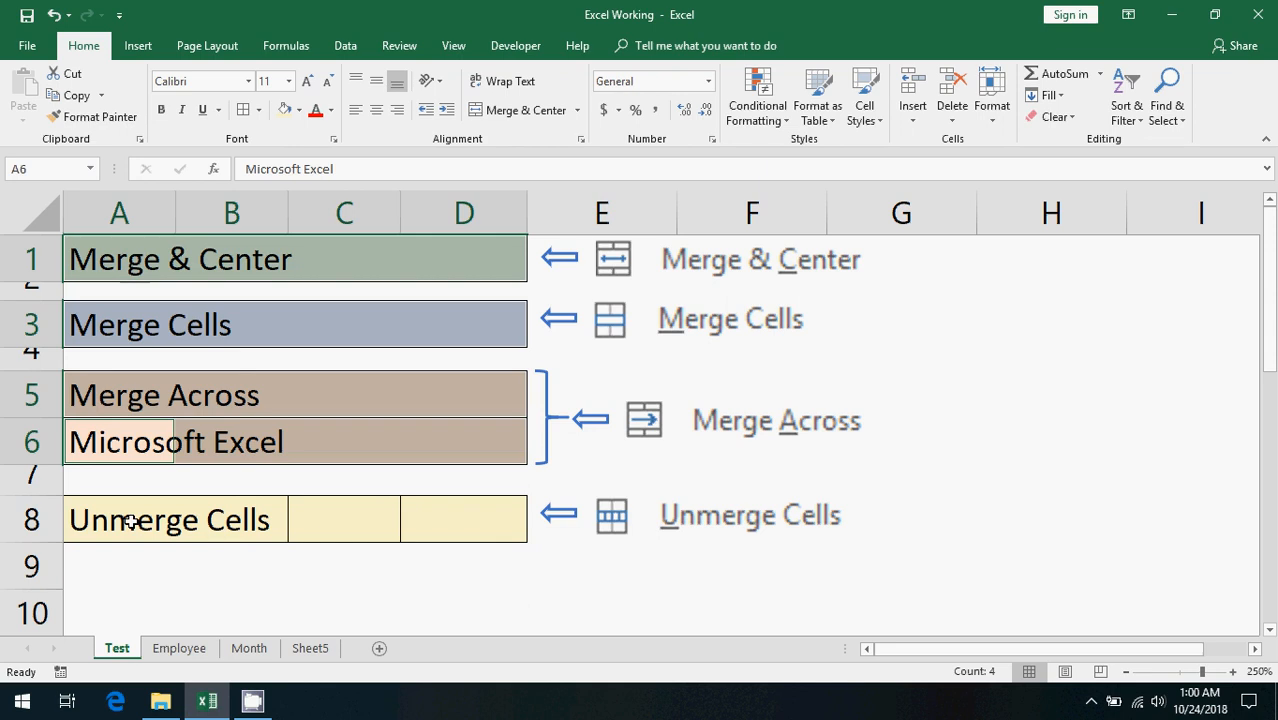
Merge and center cells A8:D8 containing the Unmerge Cells text
left_click_drag(128, 521, 462, 534)
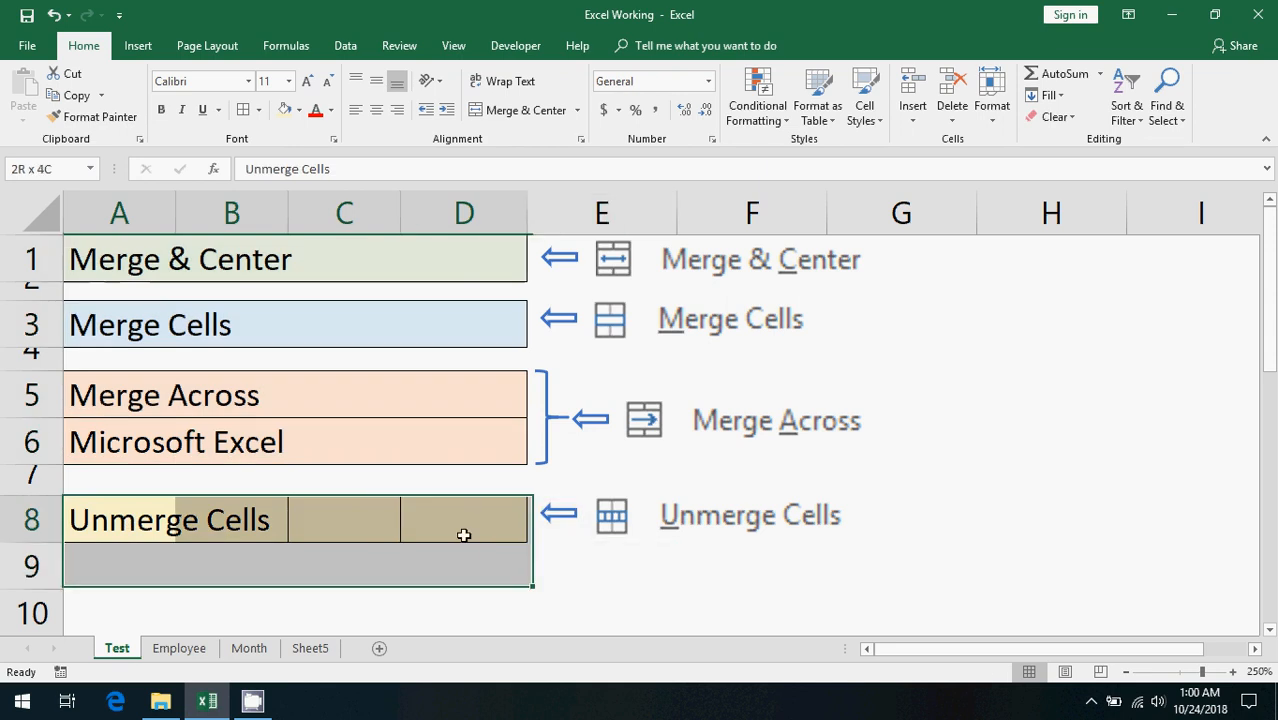
left_click(516, 110)
left_click(973, 463)
key("ctrl+Home")
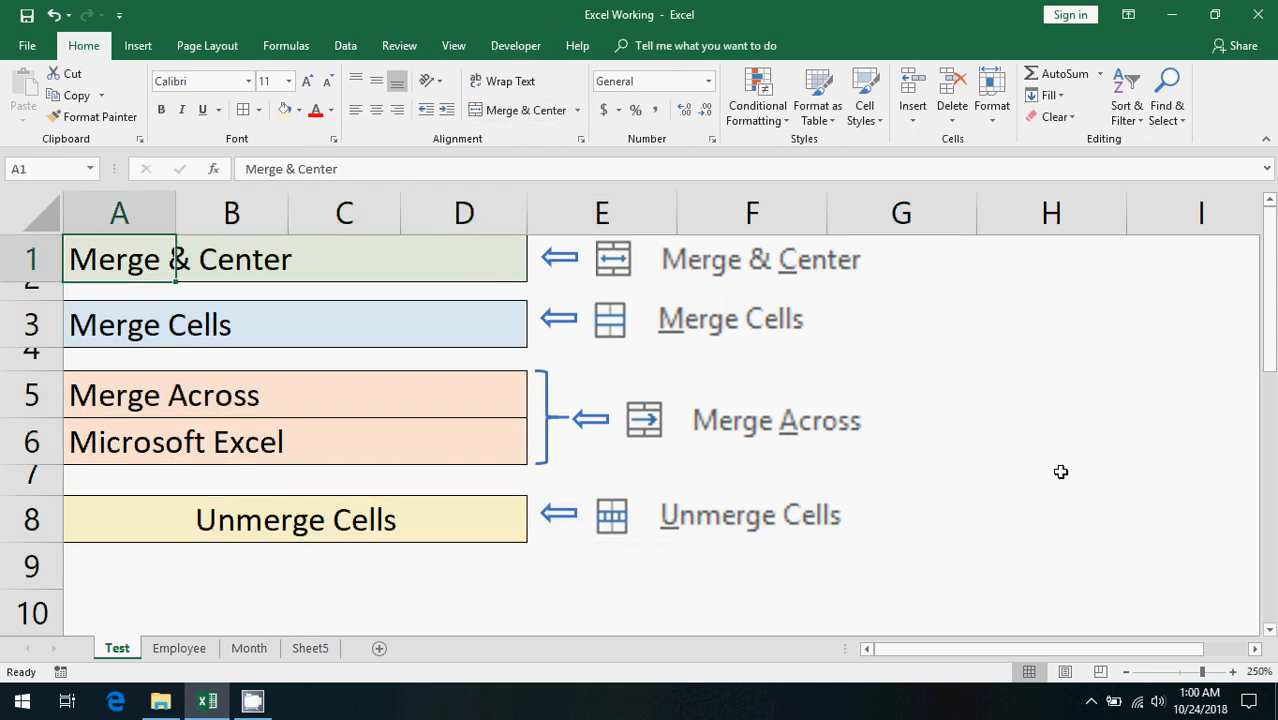
Try left alignment on the merged Unmerge Cells text in row 8 and set it back to centered
left_click(348, 521)
left_click(355, 110)
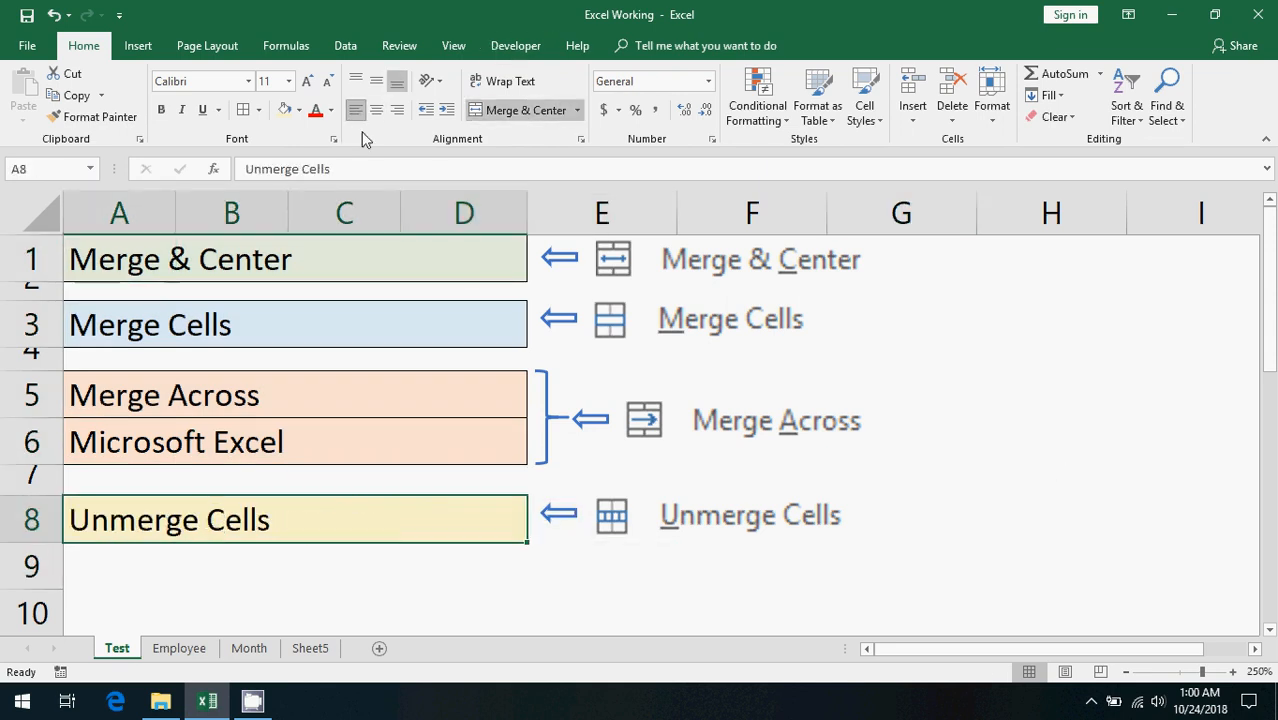
left_click(314, 570)
left_click(295, 536)
left_click(385, 109)
left_click(250, 567)
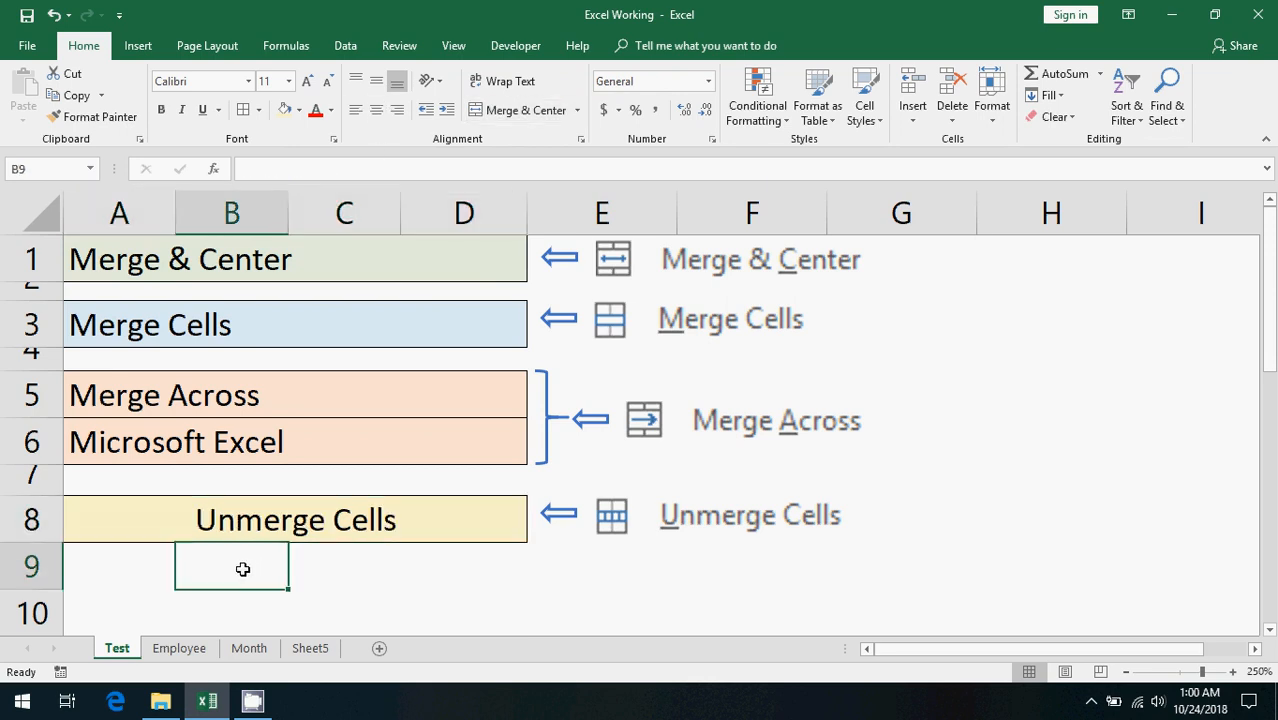
Merge cells A1:D1 and center their text with the Merge & Center option
left_click(100, 266)
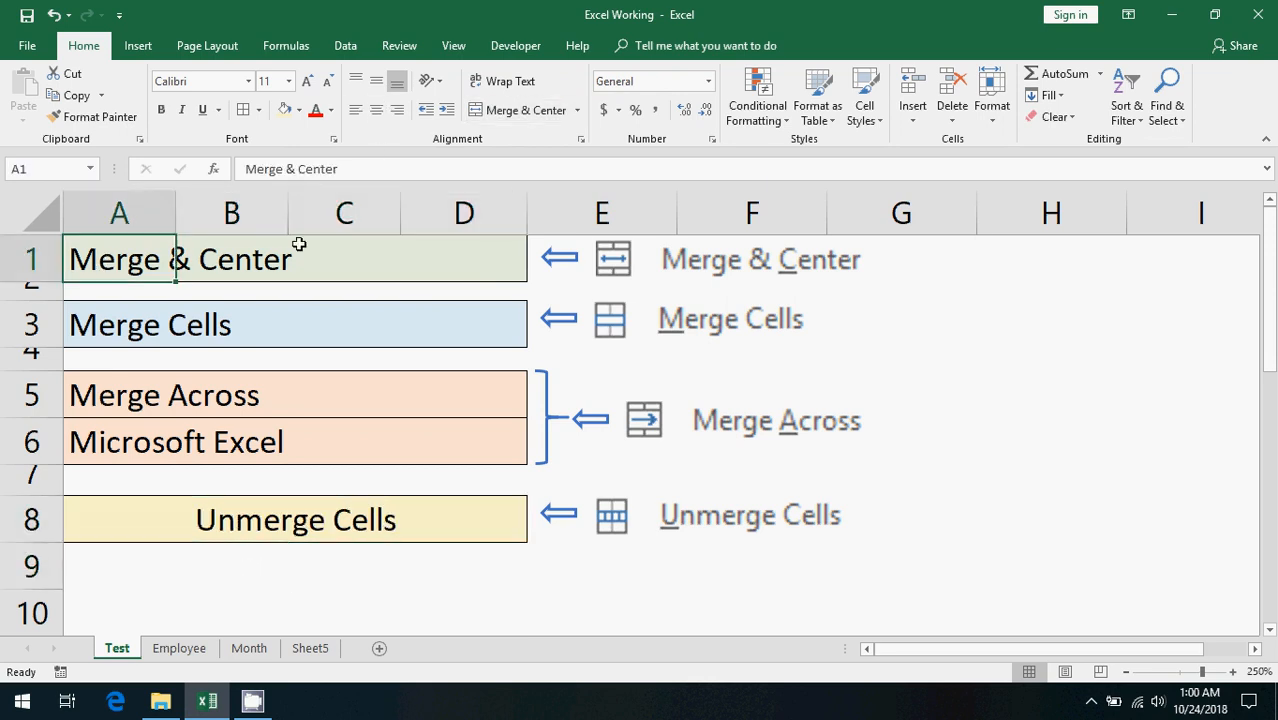
left_click_drag(143, 263, 456, 263)
left_click_drag(110, 248, 454, 256)
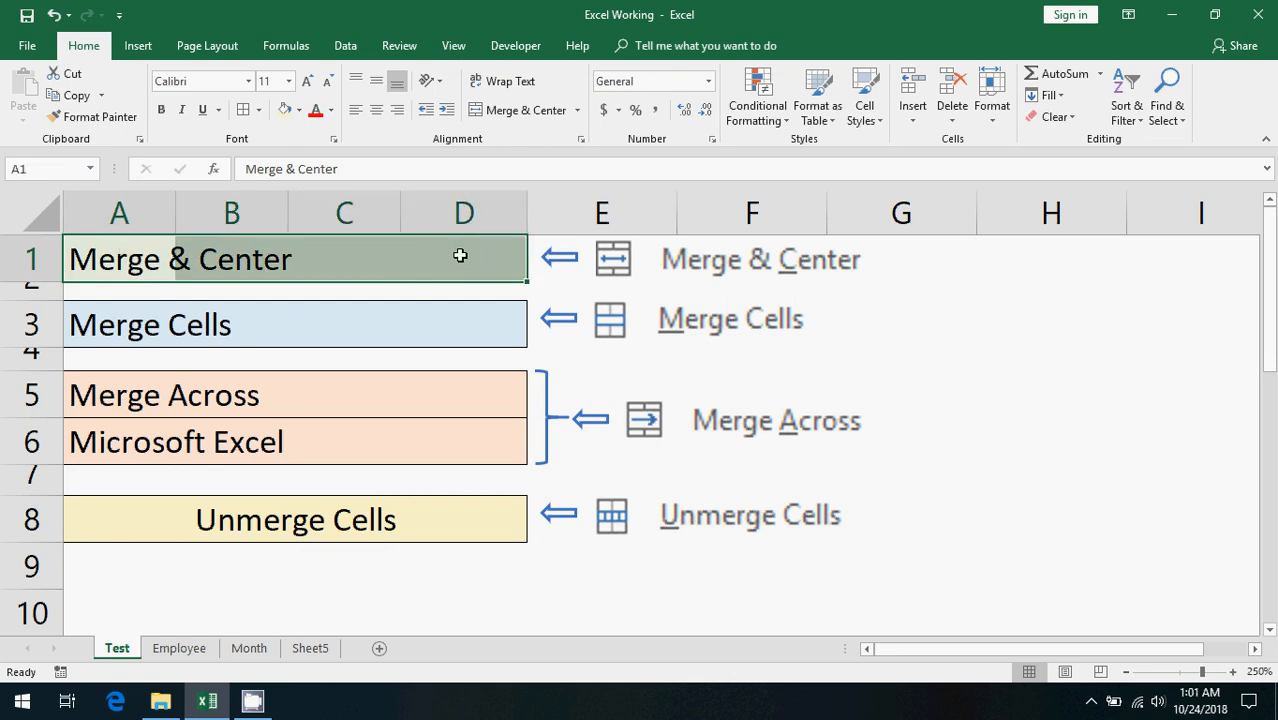
left_click(577, 110)
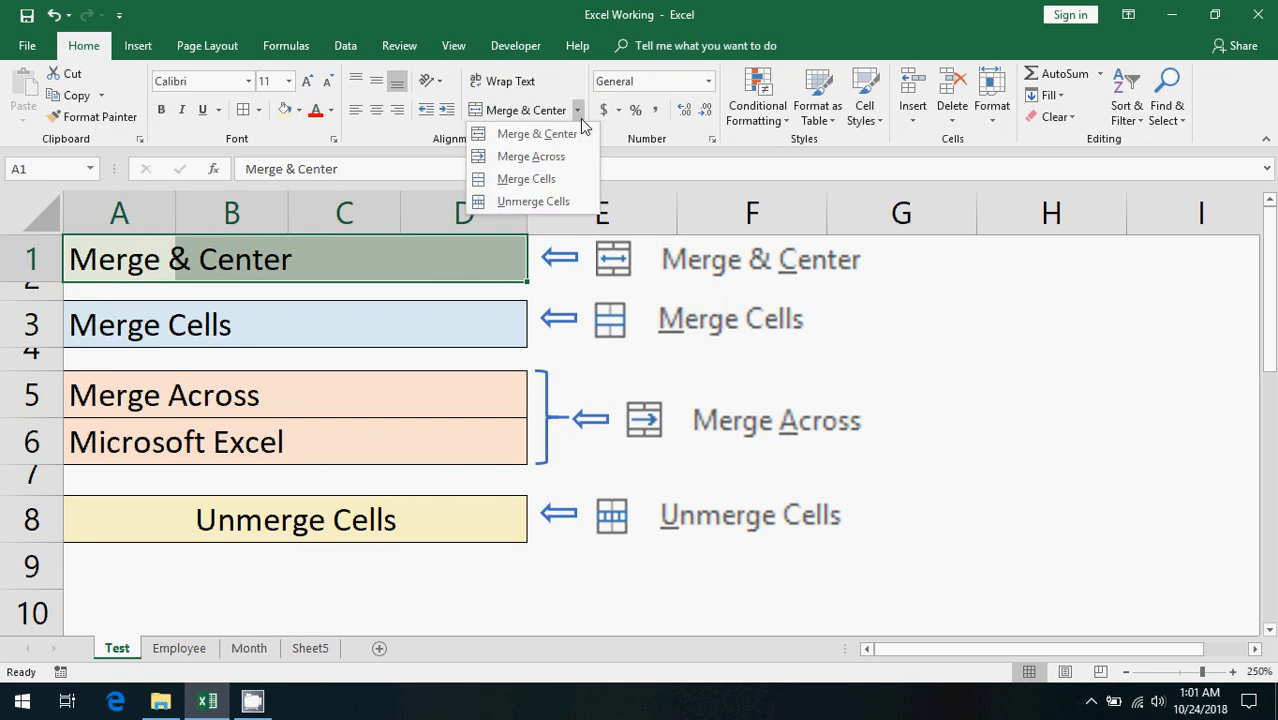
left_click(566, 133)
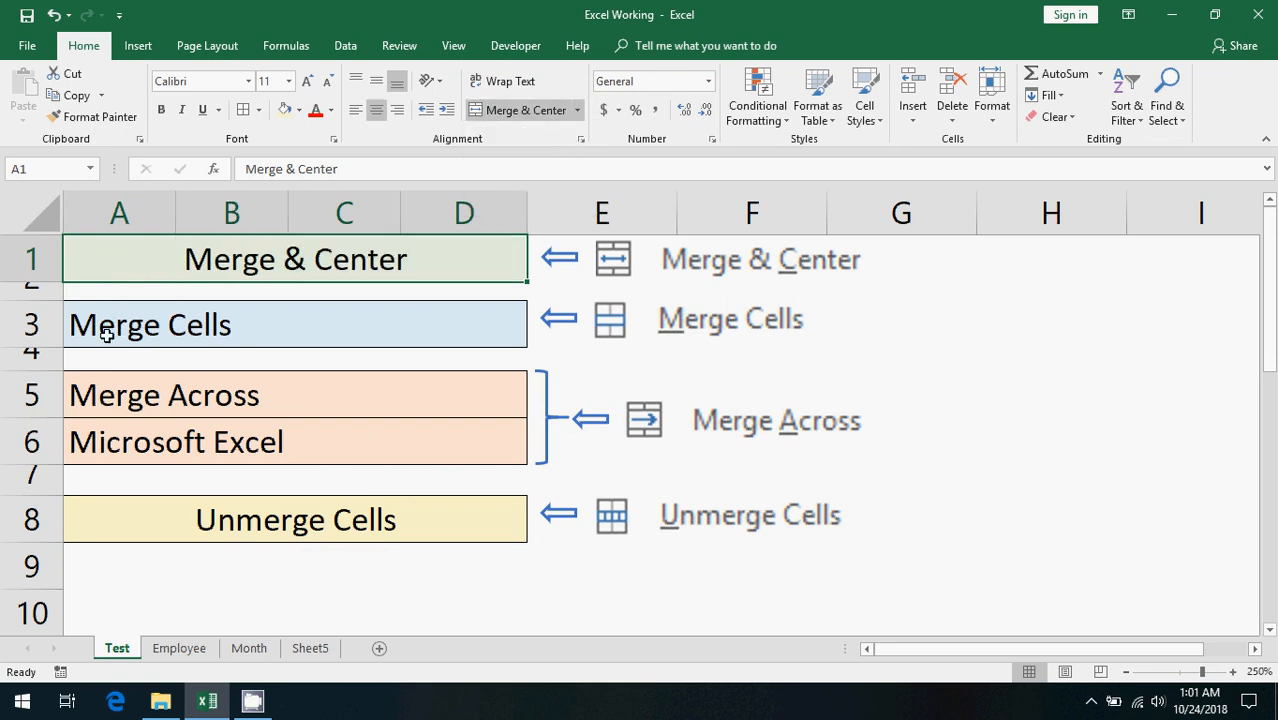
Merge cells A3:D3 with the Merge Cells option
left_click_drag(107, 336, 457, 322)
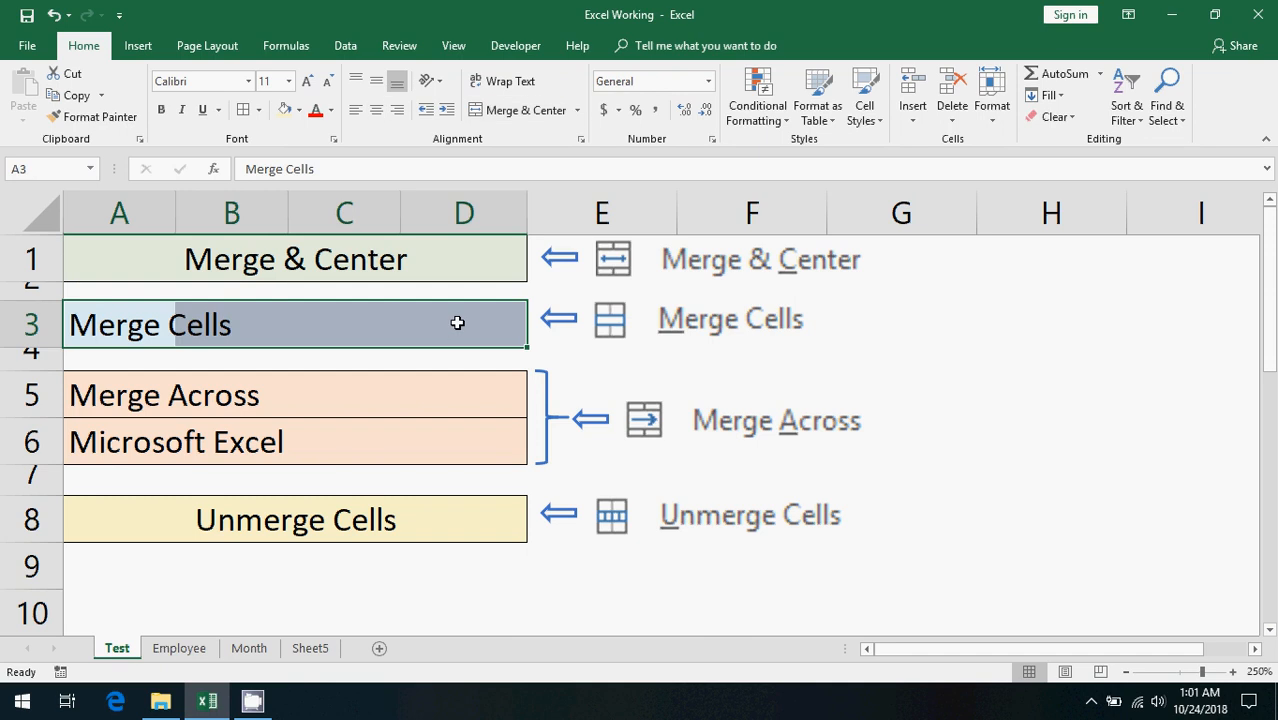
left_click(579, 111)
left_click(555, 180)
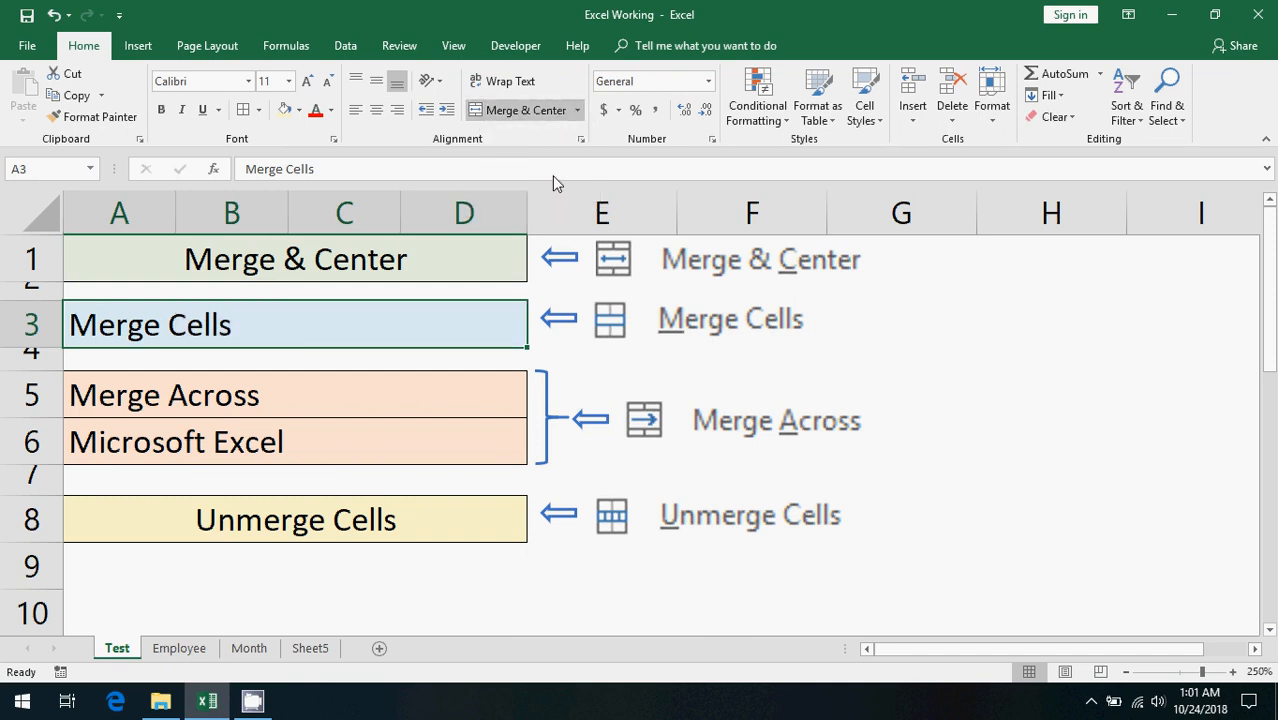
Compare the text alignment of the Merge & Center cell in row 1 with the Merge Cells cell in row 3
left_click(268, 261)
left_click(268, 261)
left_click(257, 320)
left_click(268, 261)
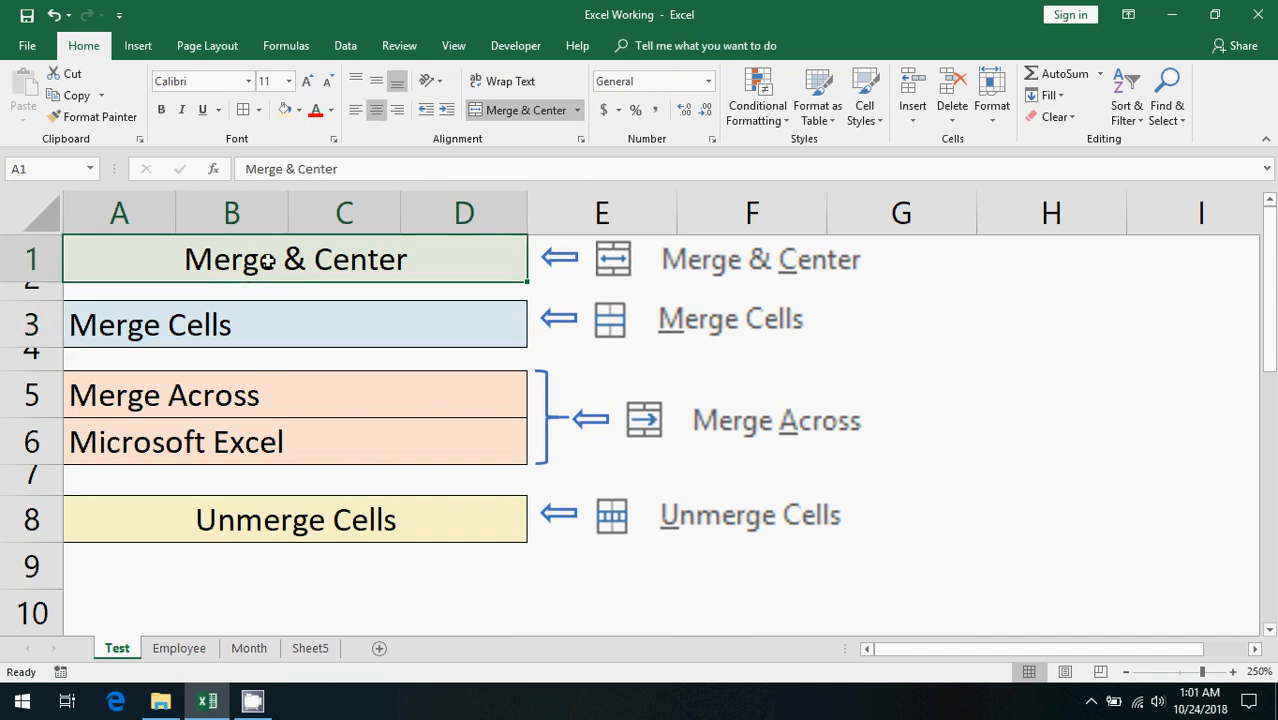
left_click(247, 325)
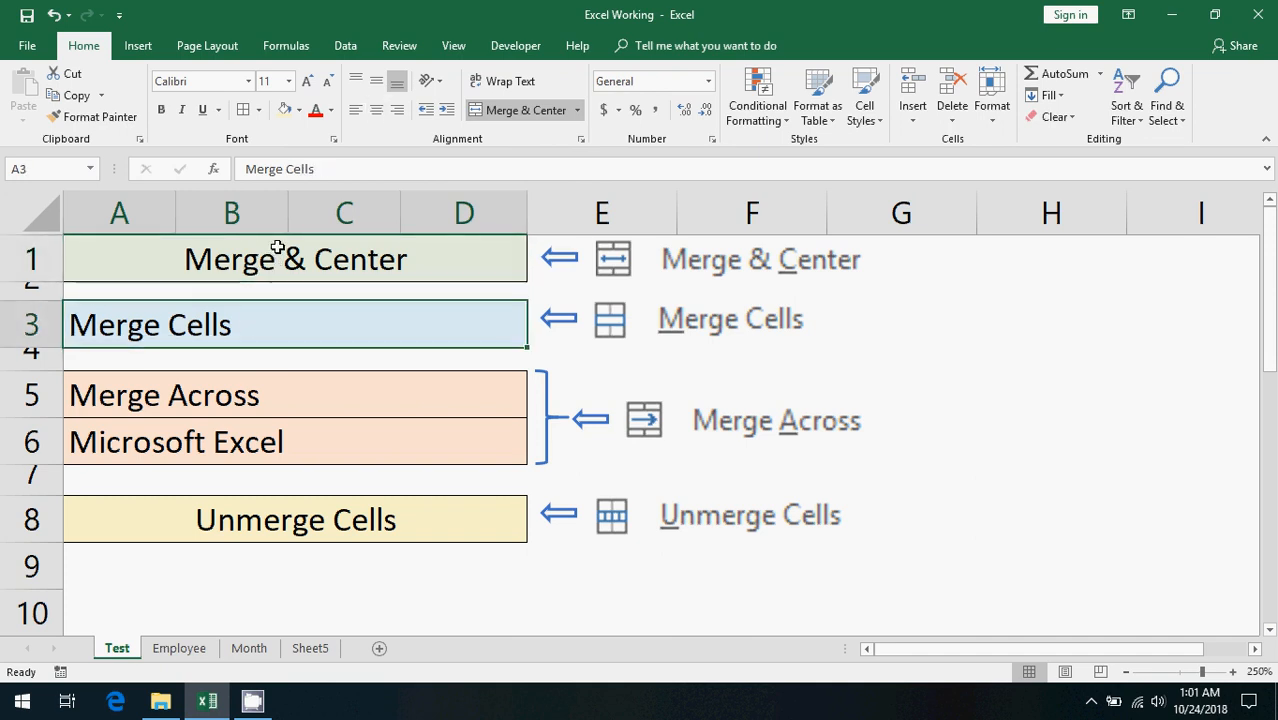
left_click(273, 252)
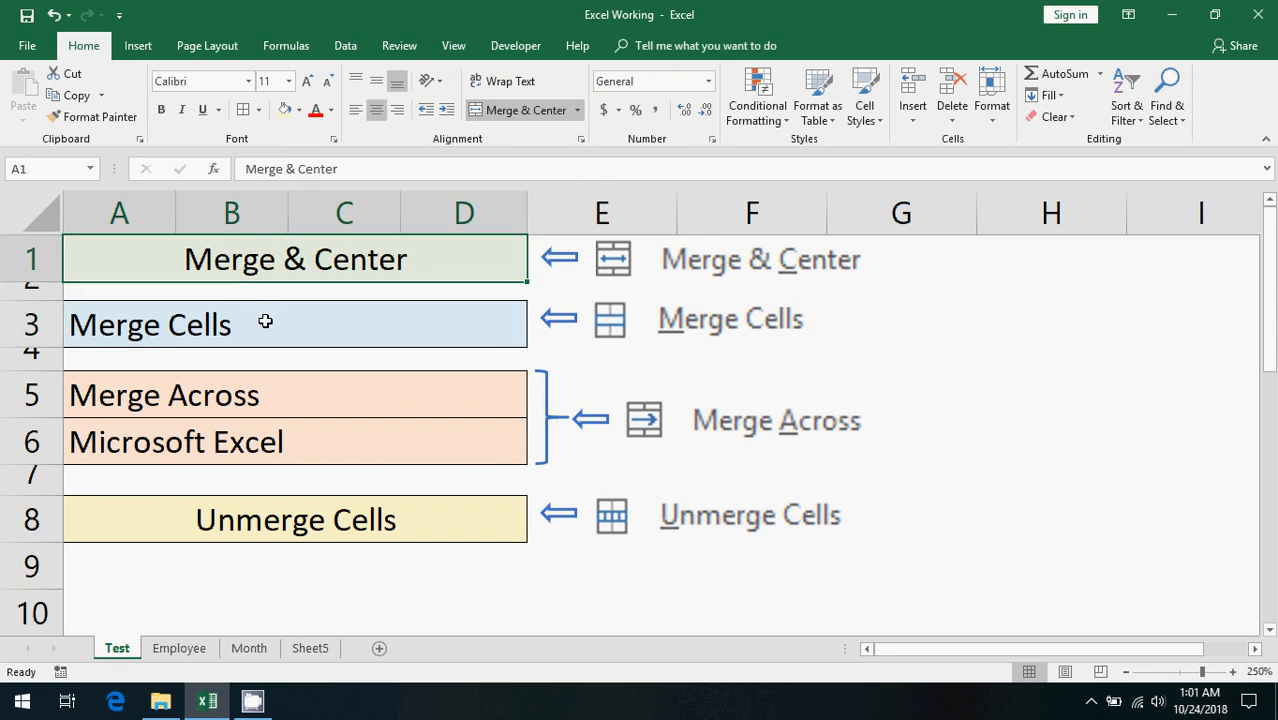
left_click(265, 321)
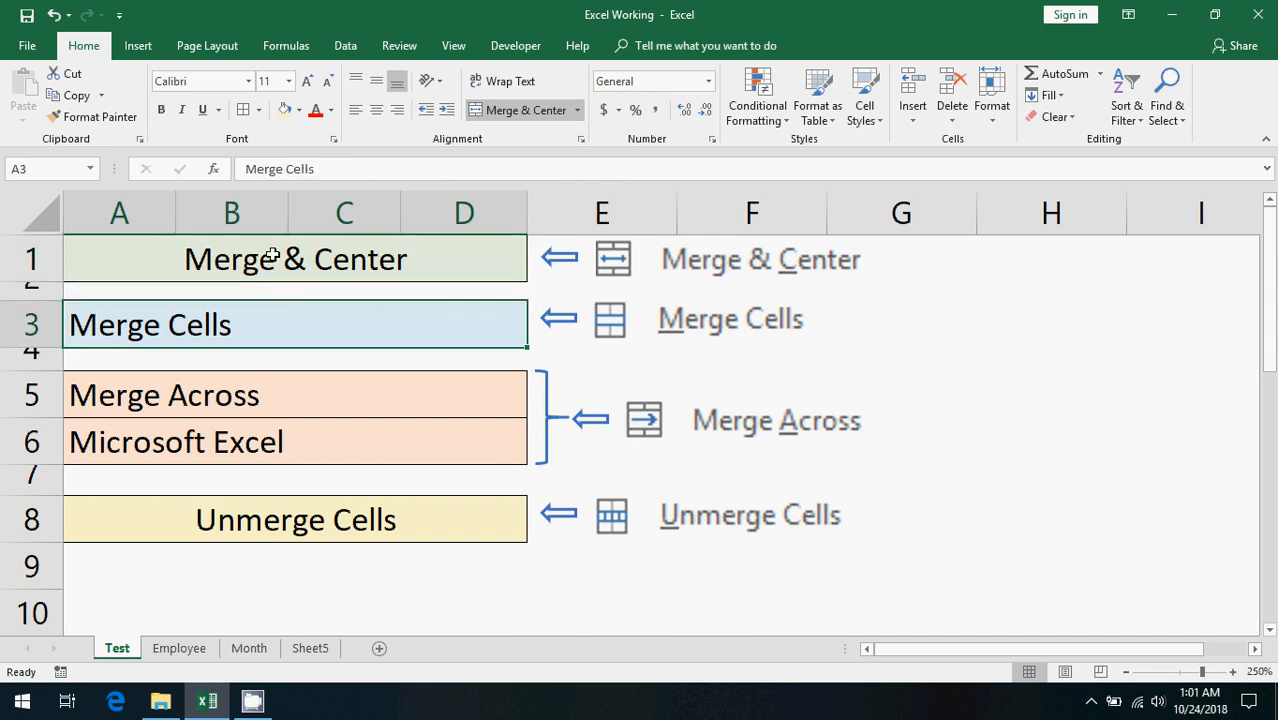
left_click(271, 255)
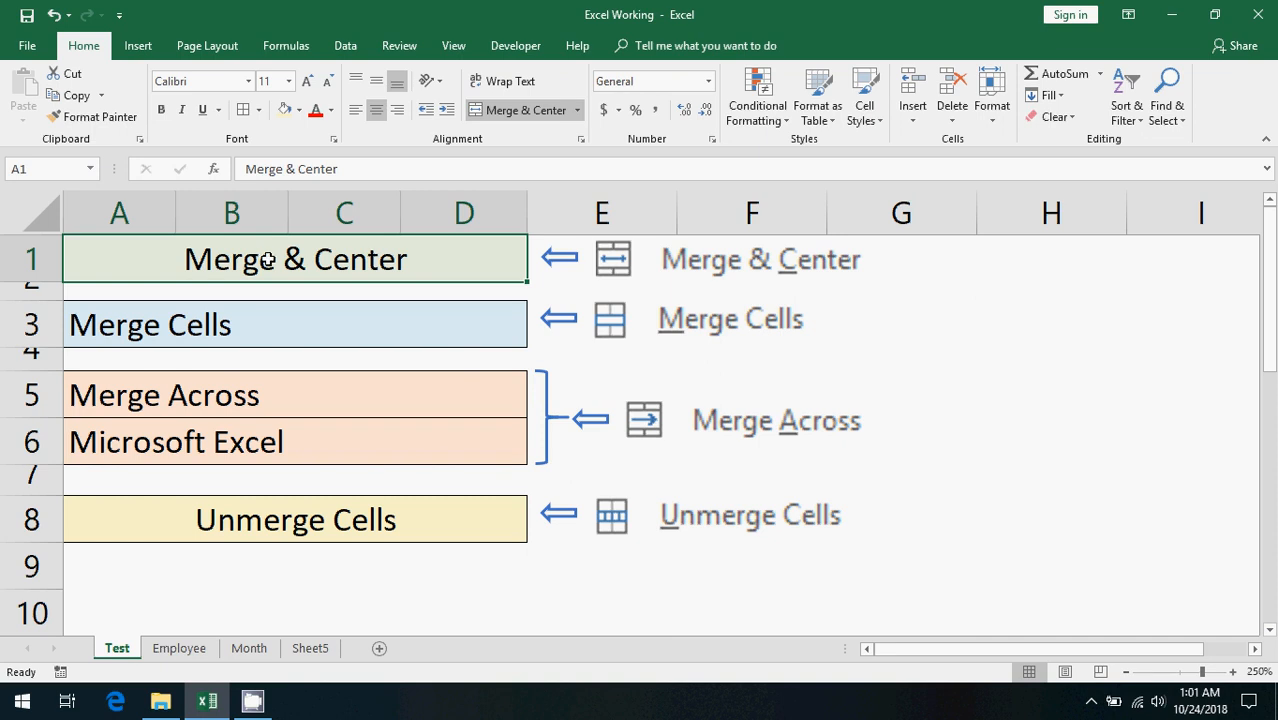
left_click(256, 327)
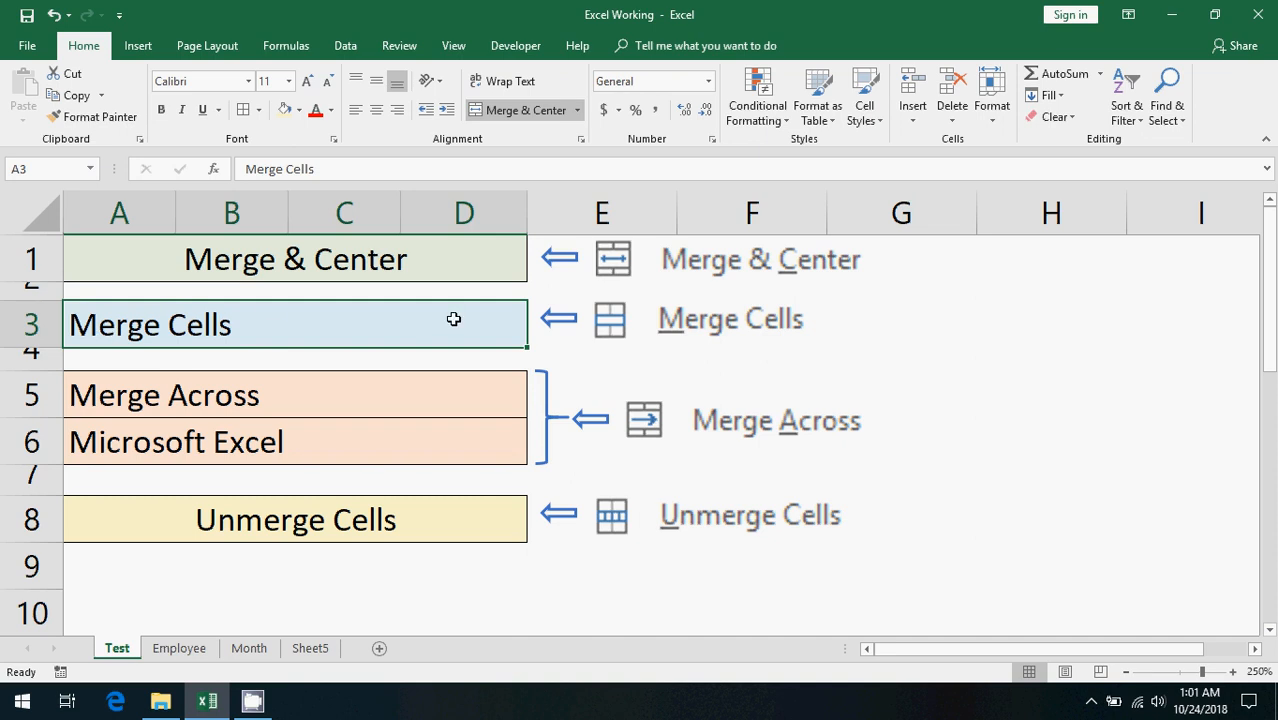
left_click(334, 265)
left_click(321, 325)
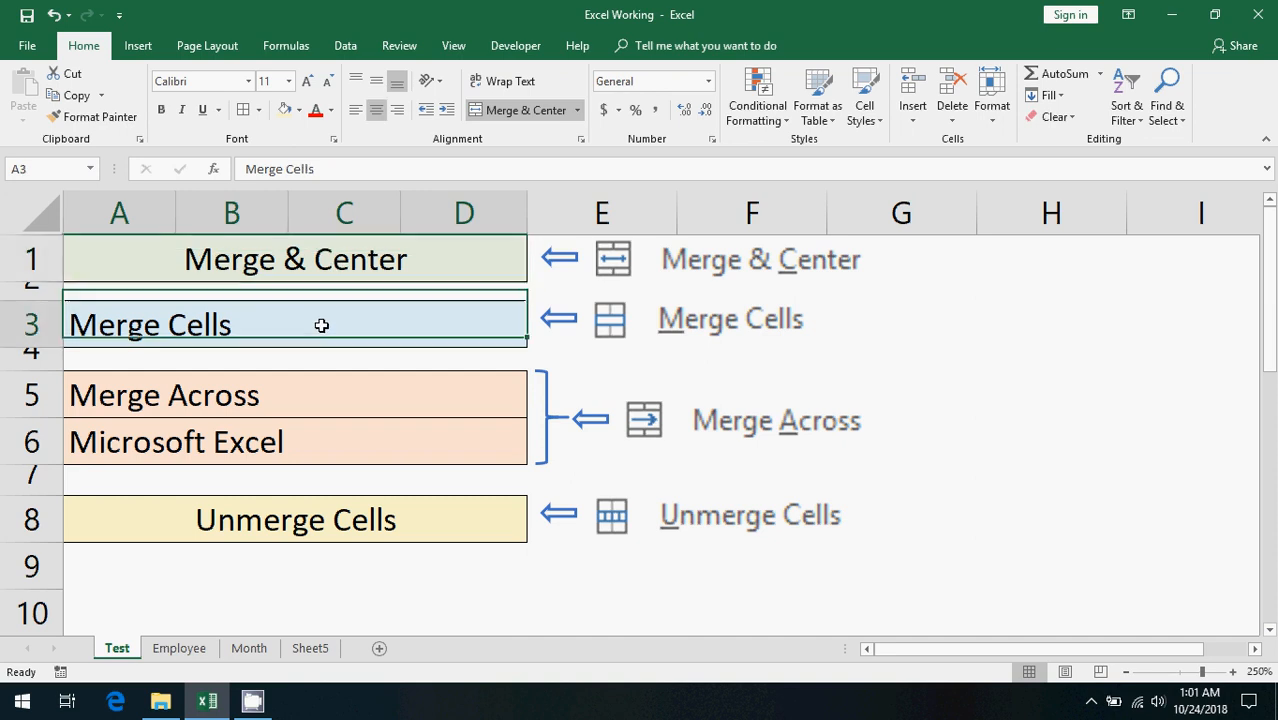
left_click(350, 268)
left_click(362, 326)
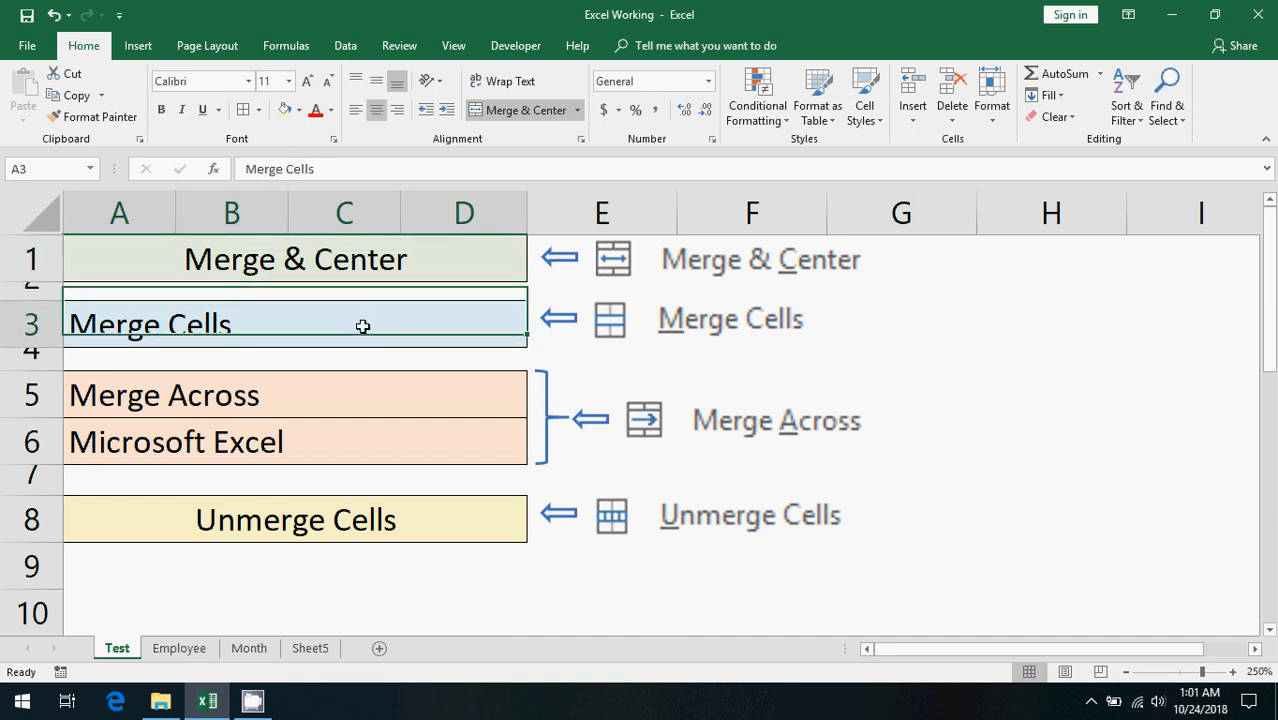
left_click(699, 270)
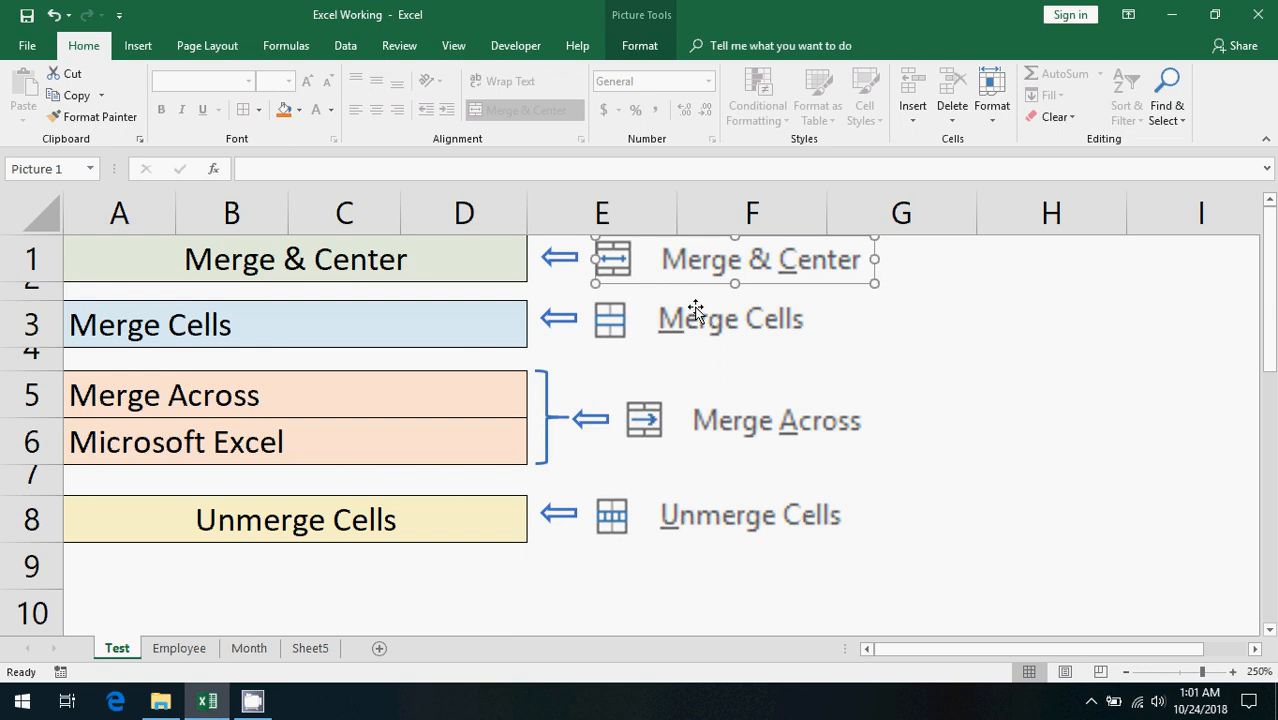
Apply all borders to cells A5:D6 so each cell in the Merge Across example is outlined
left_click(253, 395)
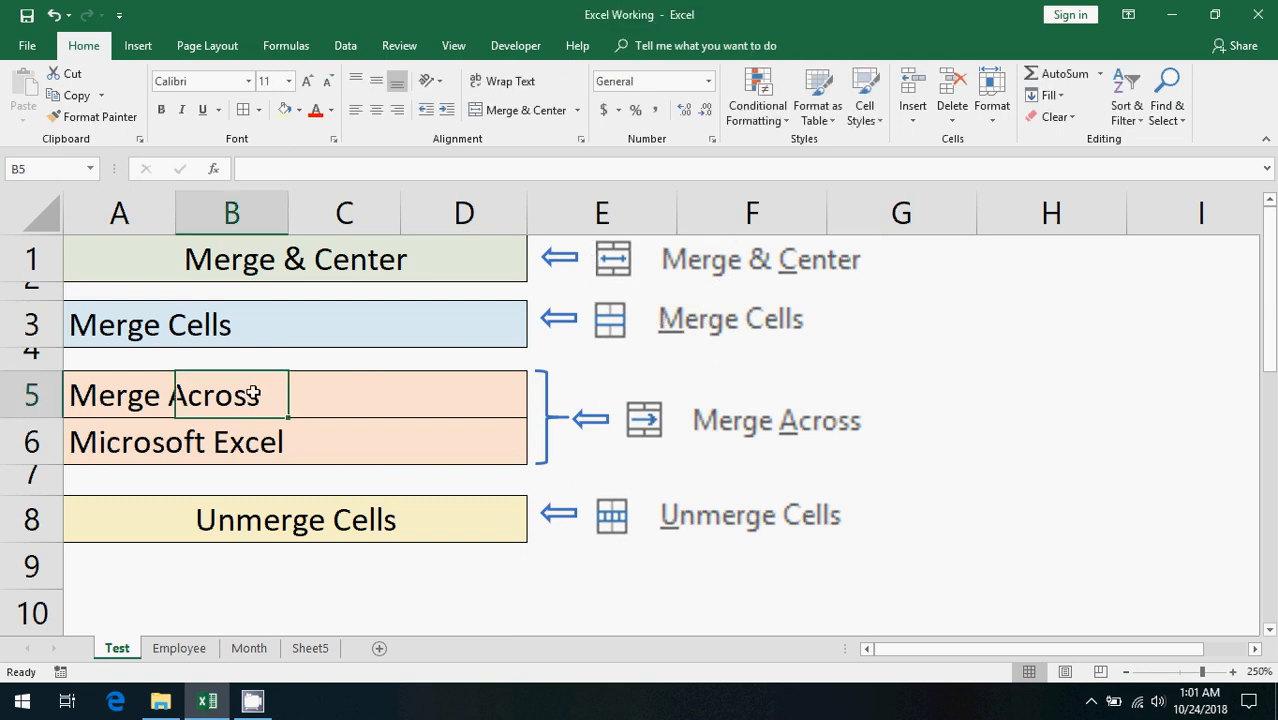
left_click_drag(120, 392, 480, 395)
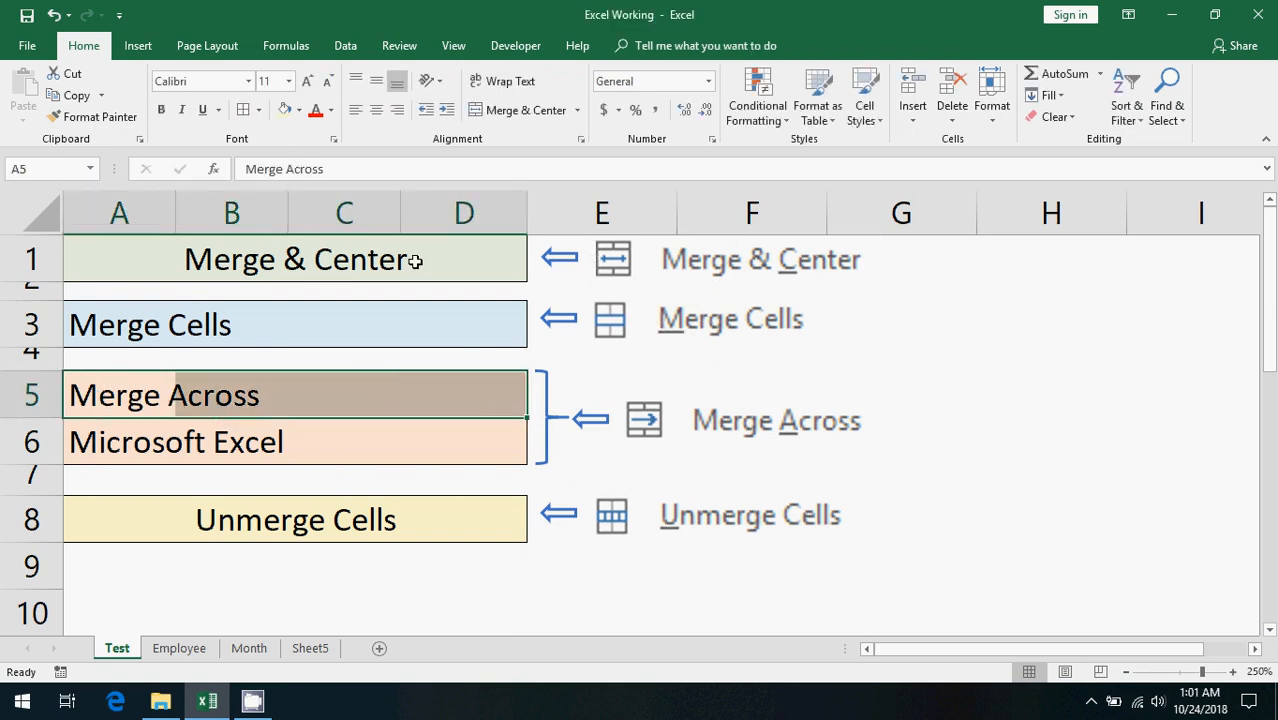
left_click_drag(160, 394, 463, 458)
left_click(244, 111)
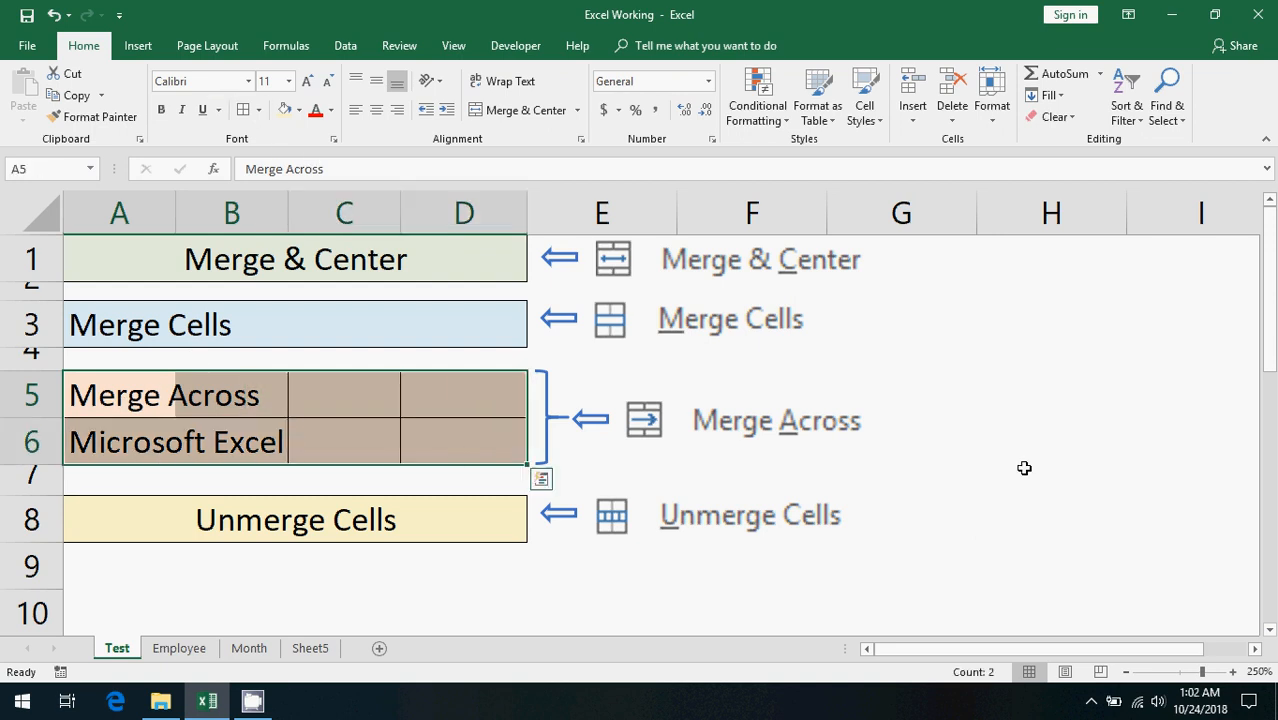
left_click(338, 584)
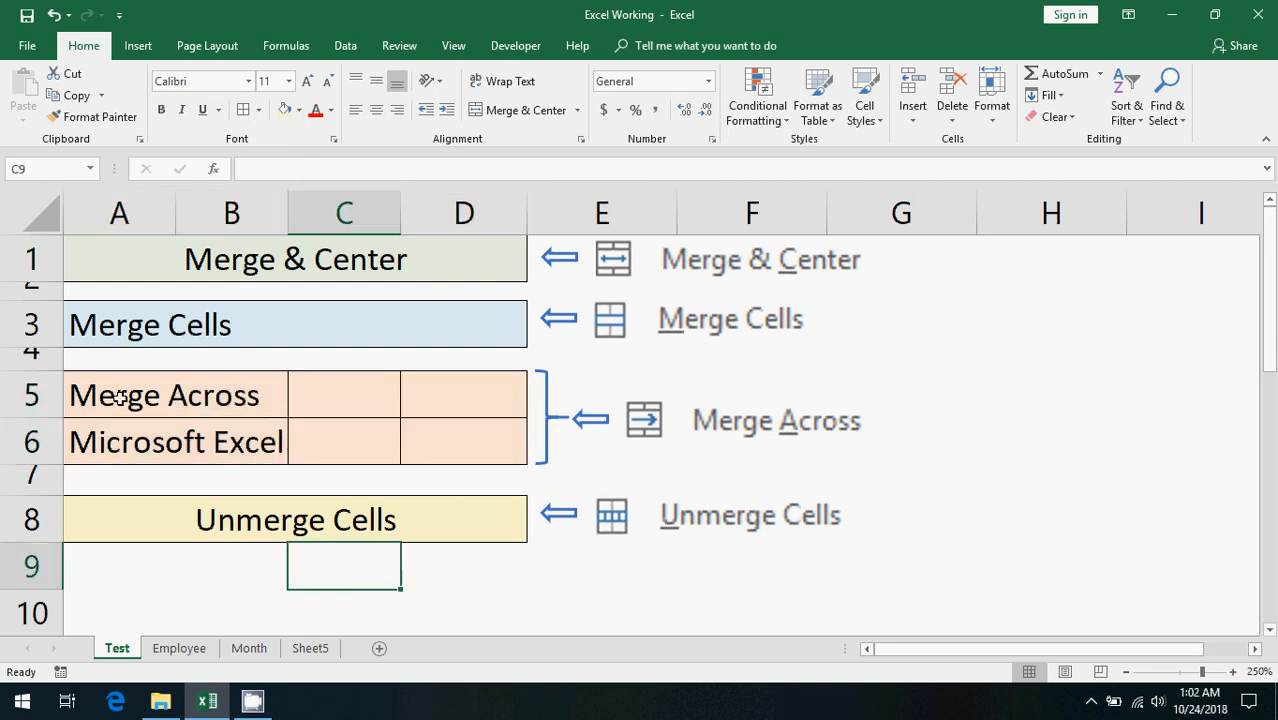
Examine the separate text entries in A5 and A6 and the two rows they occupy
left_click(105, 443)
left_click(170, 396)
left_click(46, 397)
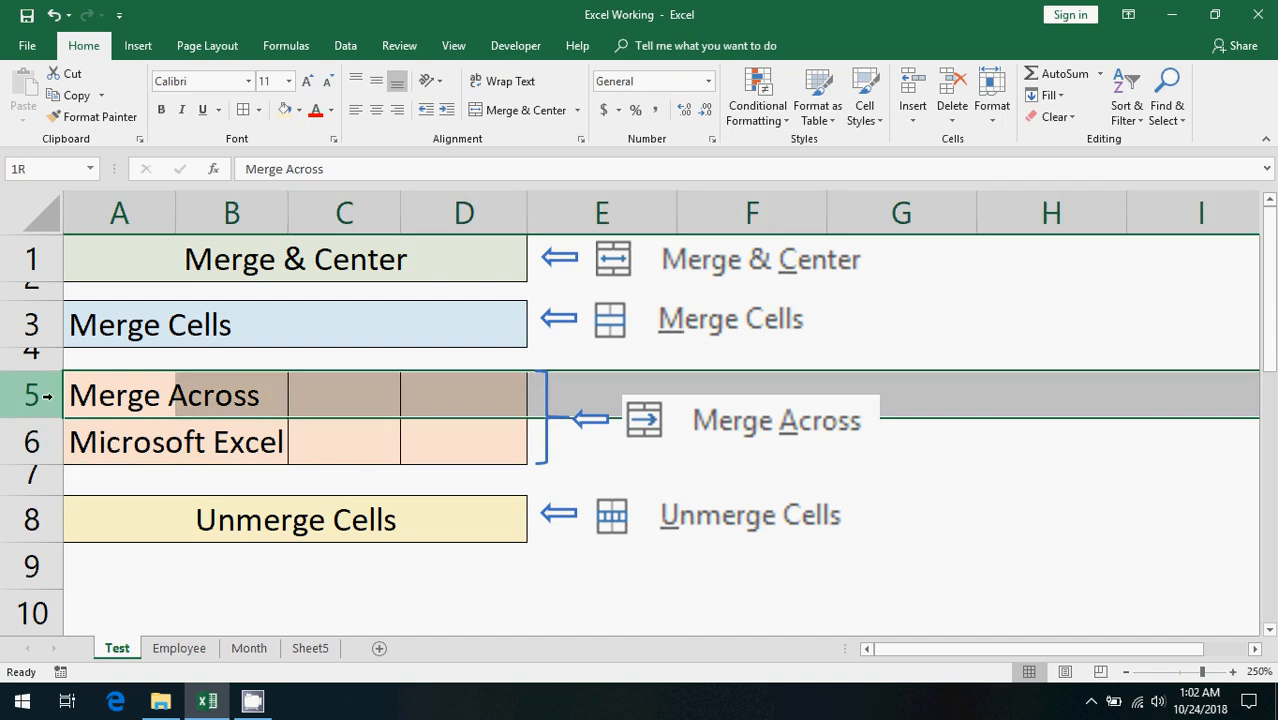
left_click(117, 400)
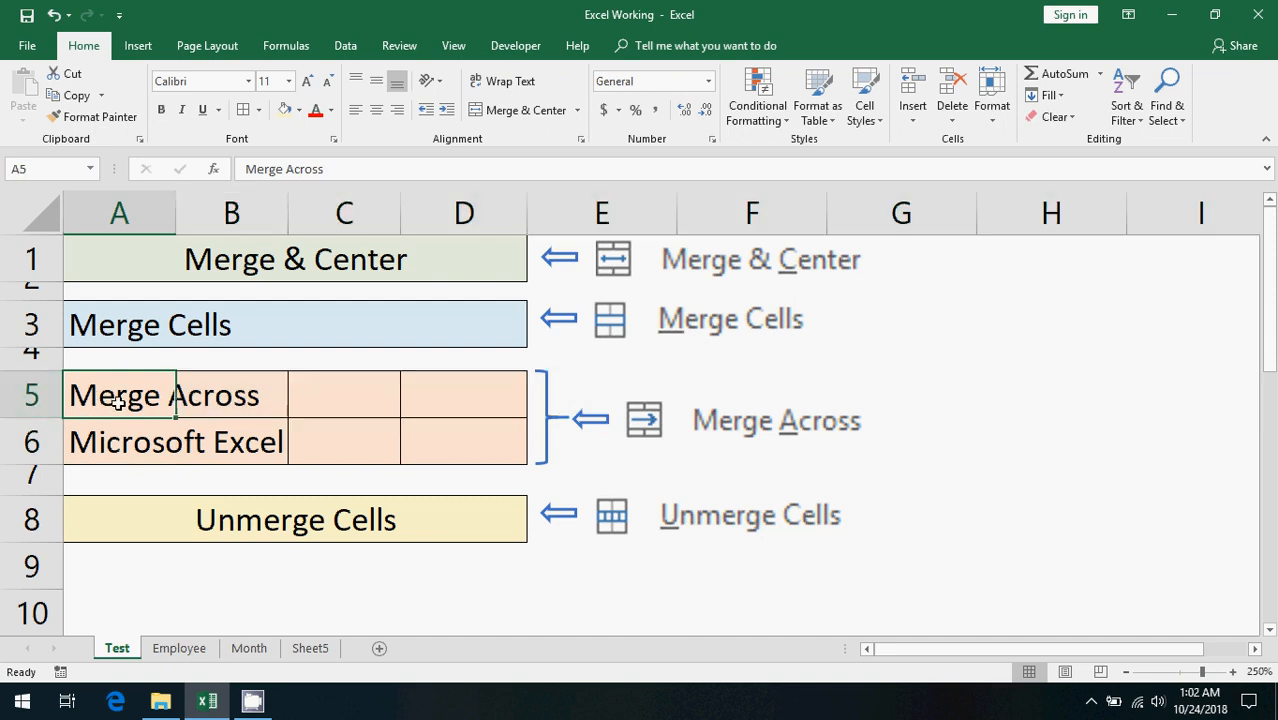
left_click(32, 450)
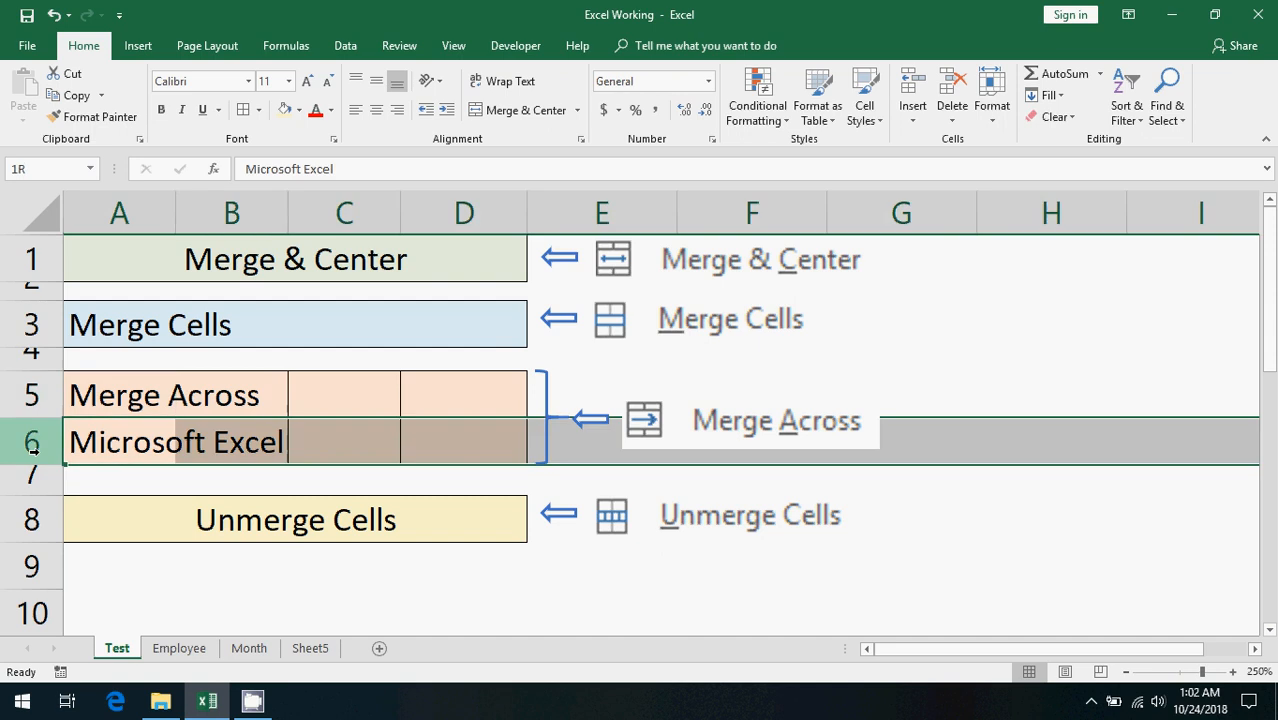
left_click(106, 441)
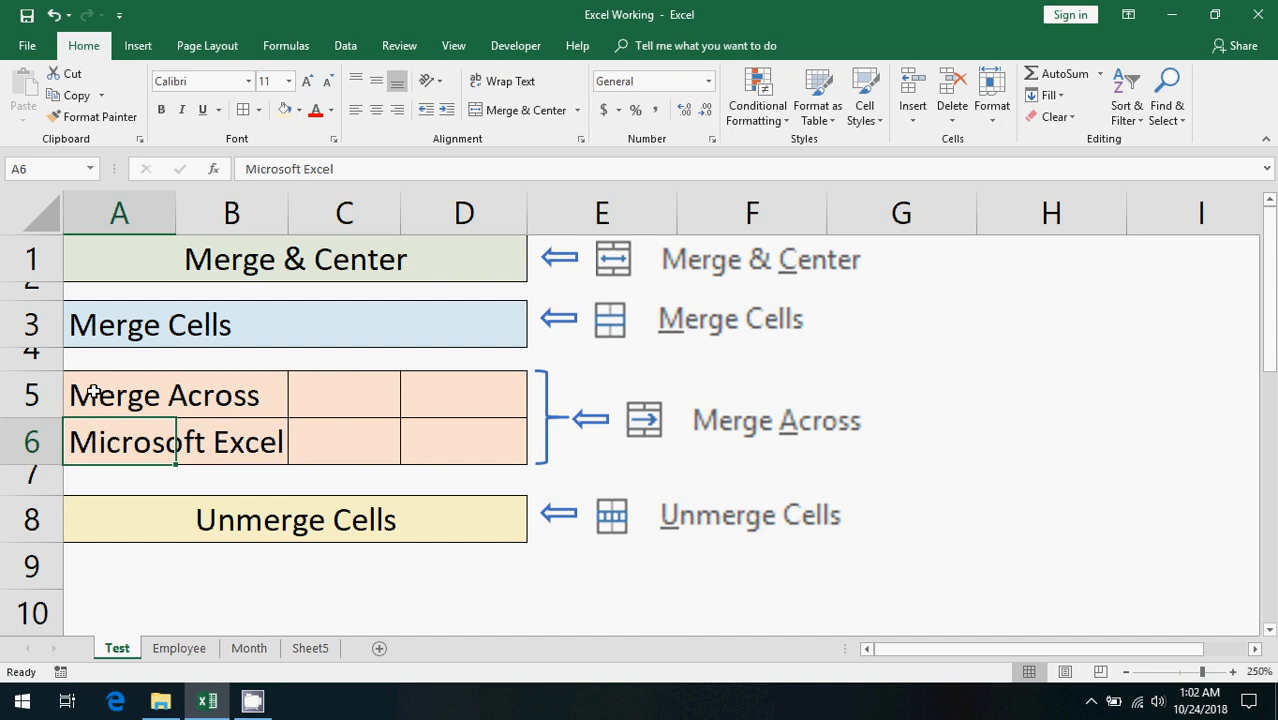
left_click_drag(93, 393, 451, 425)
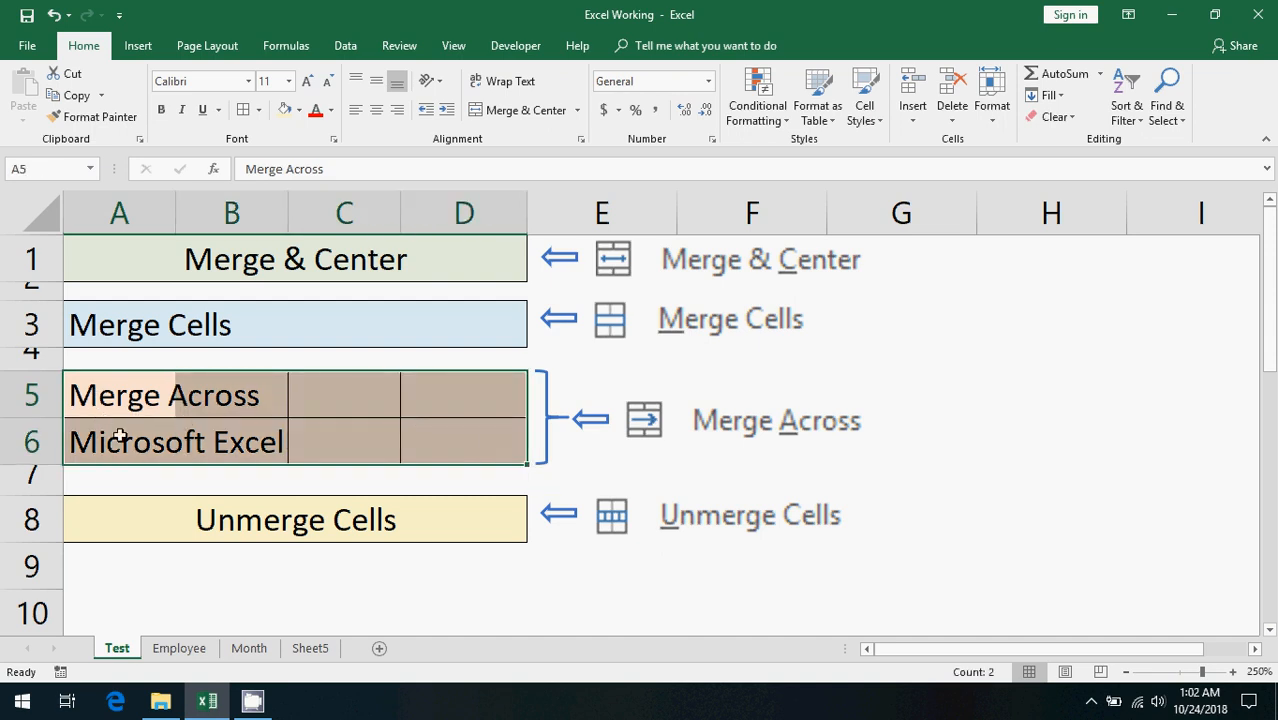
left_click(119, 436)
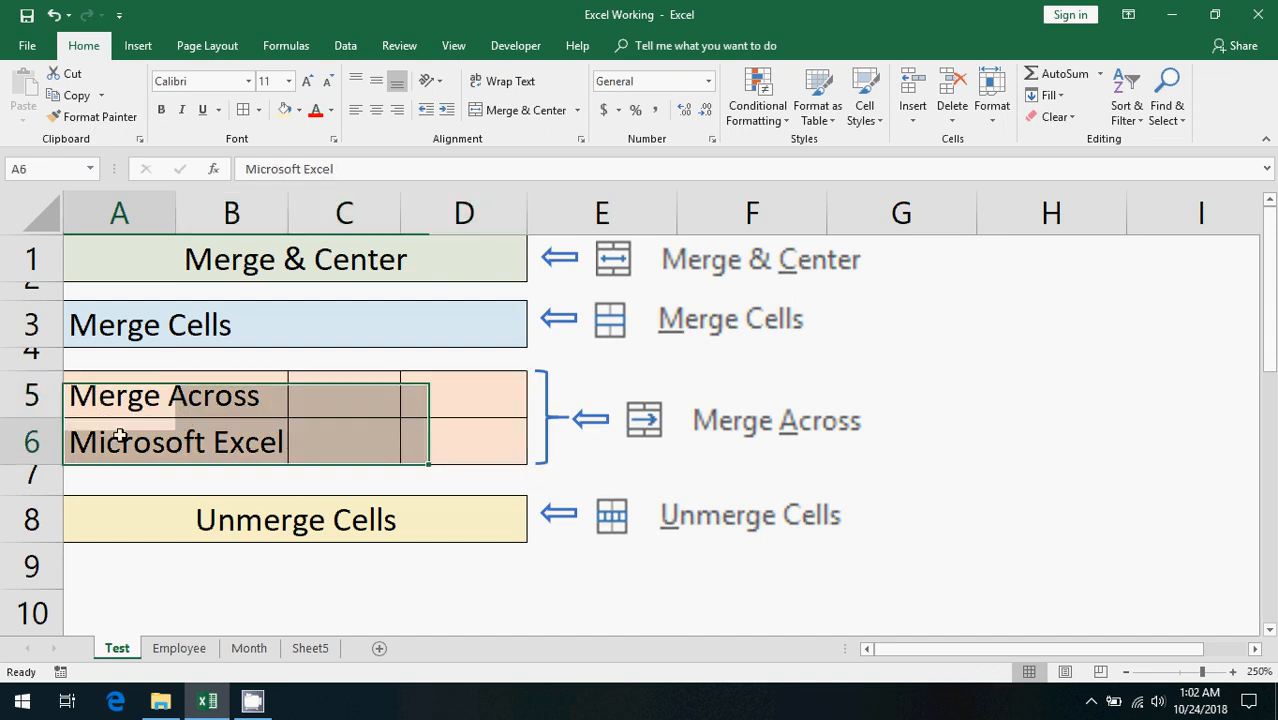
left_click(124, 399)
left_click(127, 427)
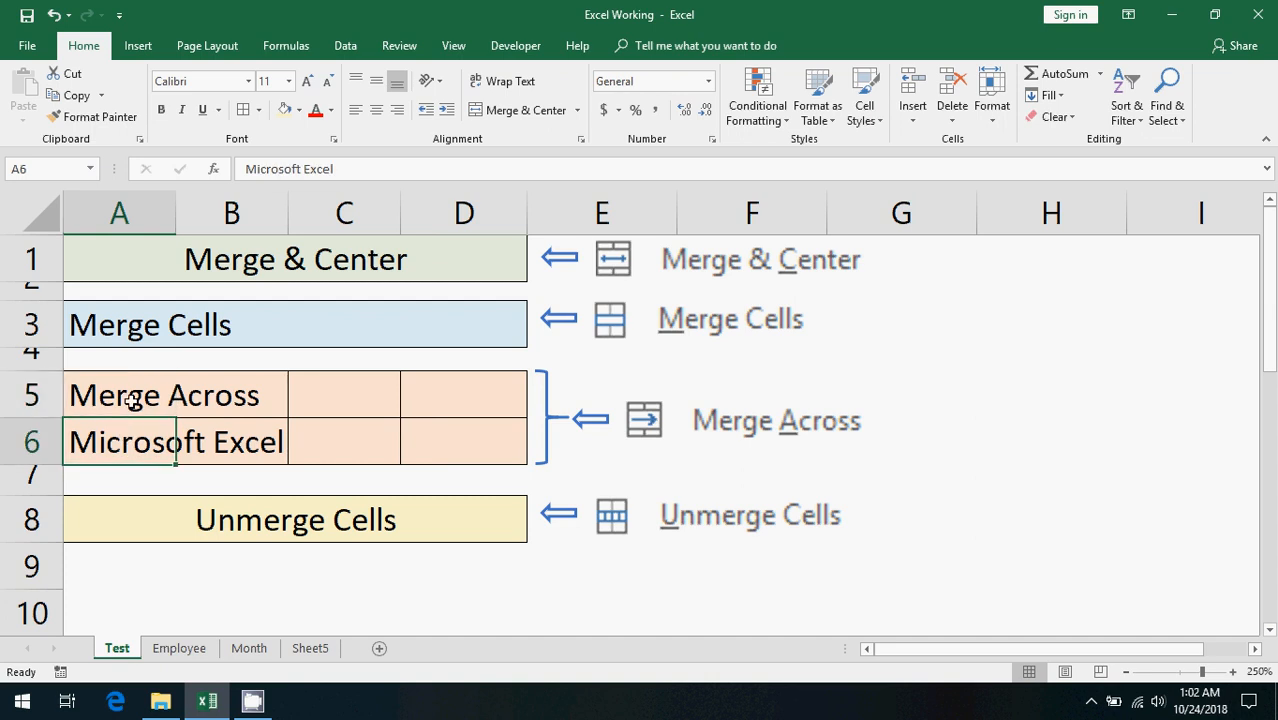
left_click(133, 400)
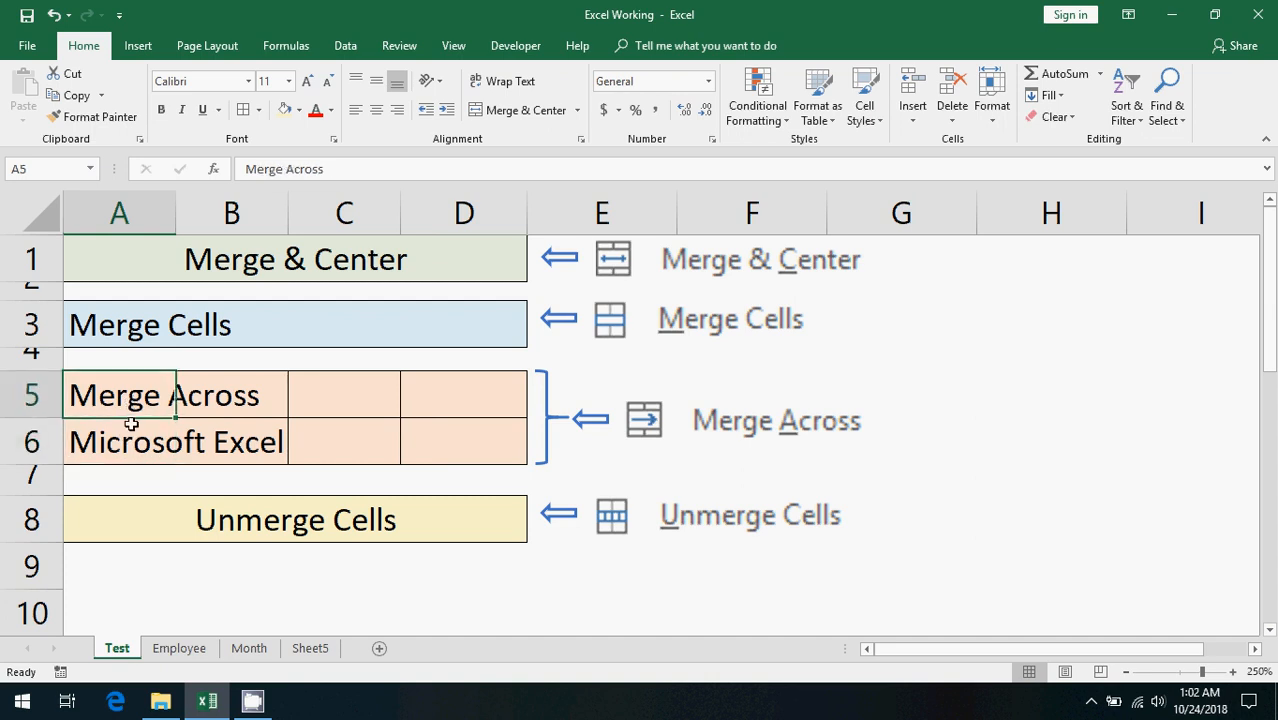
left_click(131, 425)
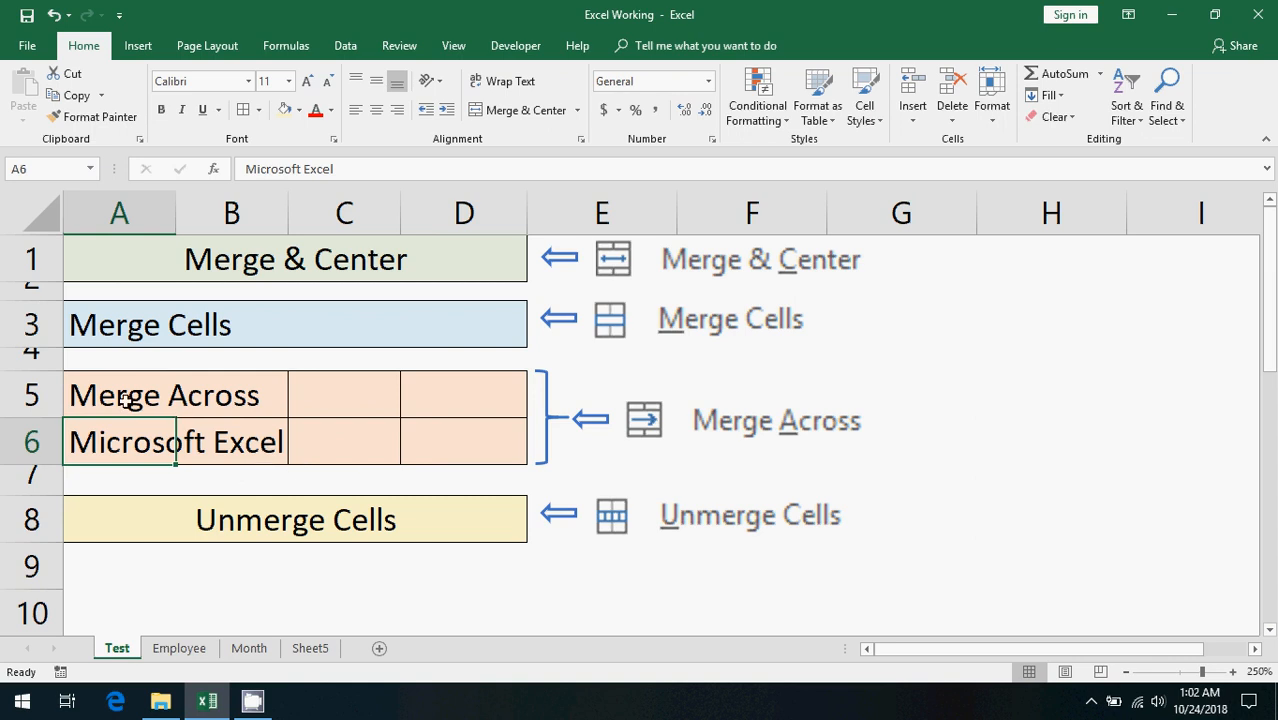
Try Merge & Center on A5:D6, accepting that only the upper-left value is kept, and undo the merge
left_click_drag(114, 400, 458, 440)
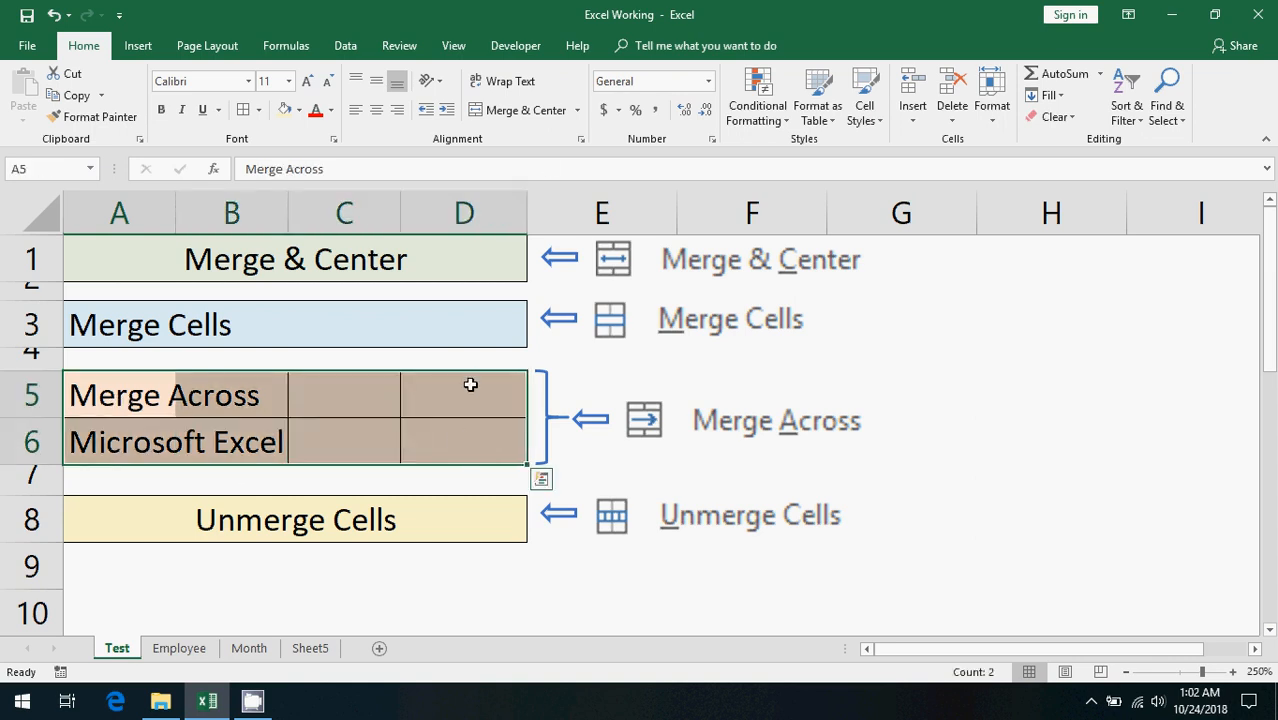
left_click(579, 118)
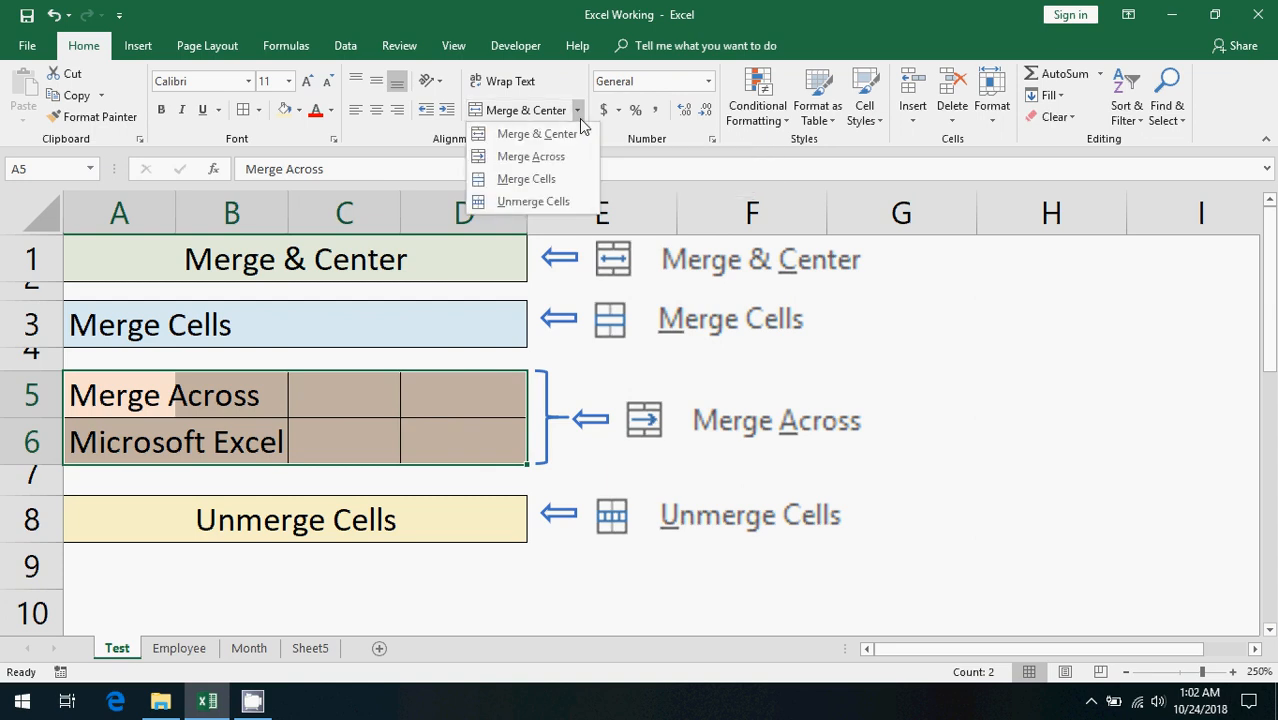
left_click(584, 135)
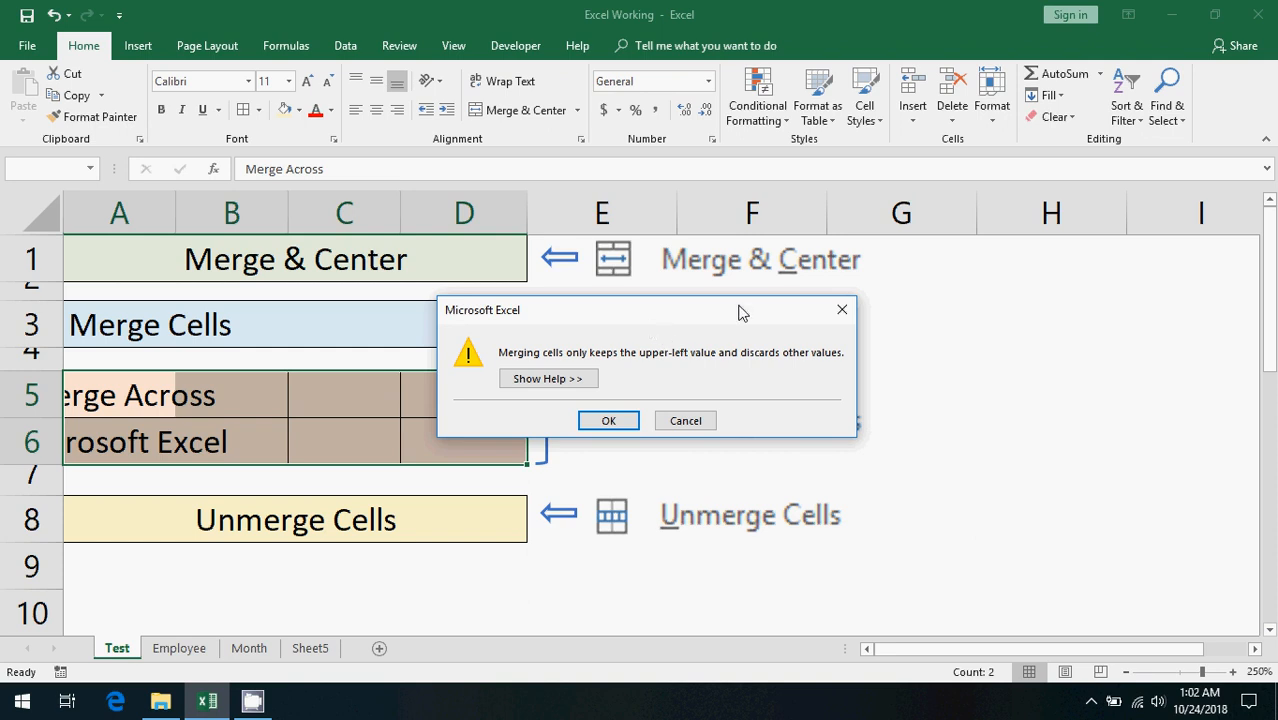
left_click(612, 421)
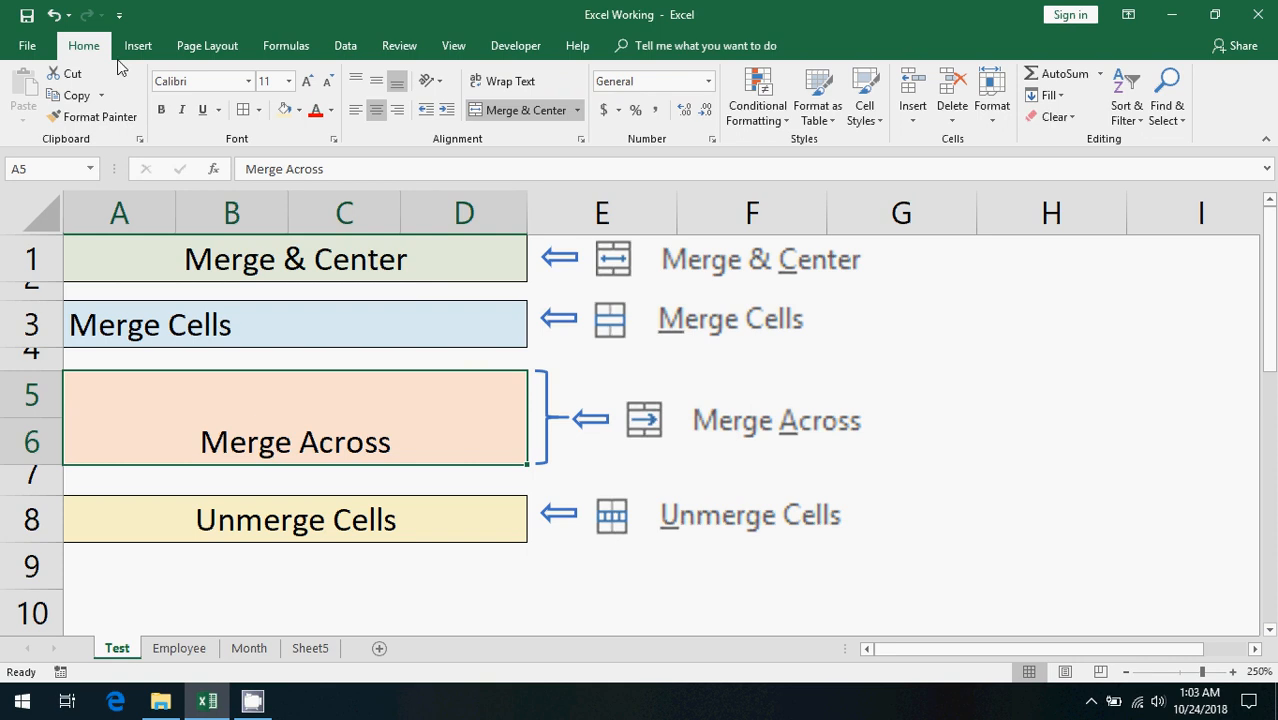
left_click(55, 16)
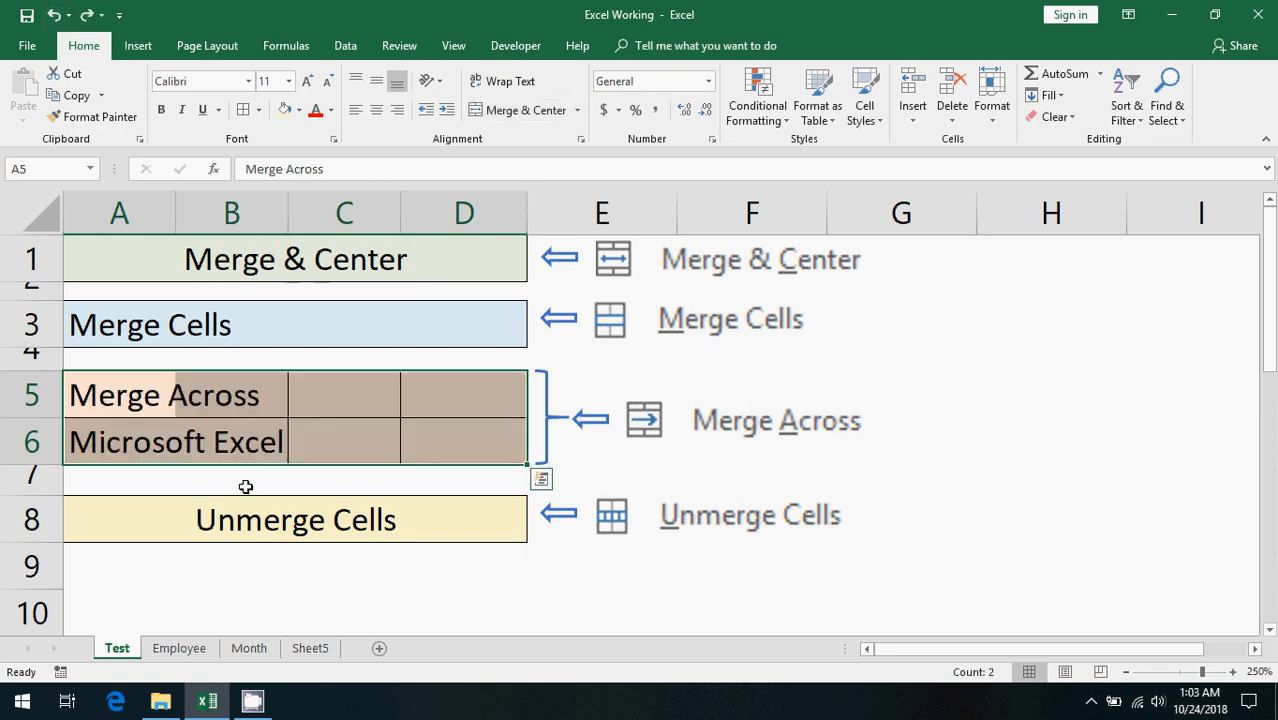
left_click(163, 478)
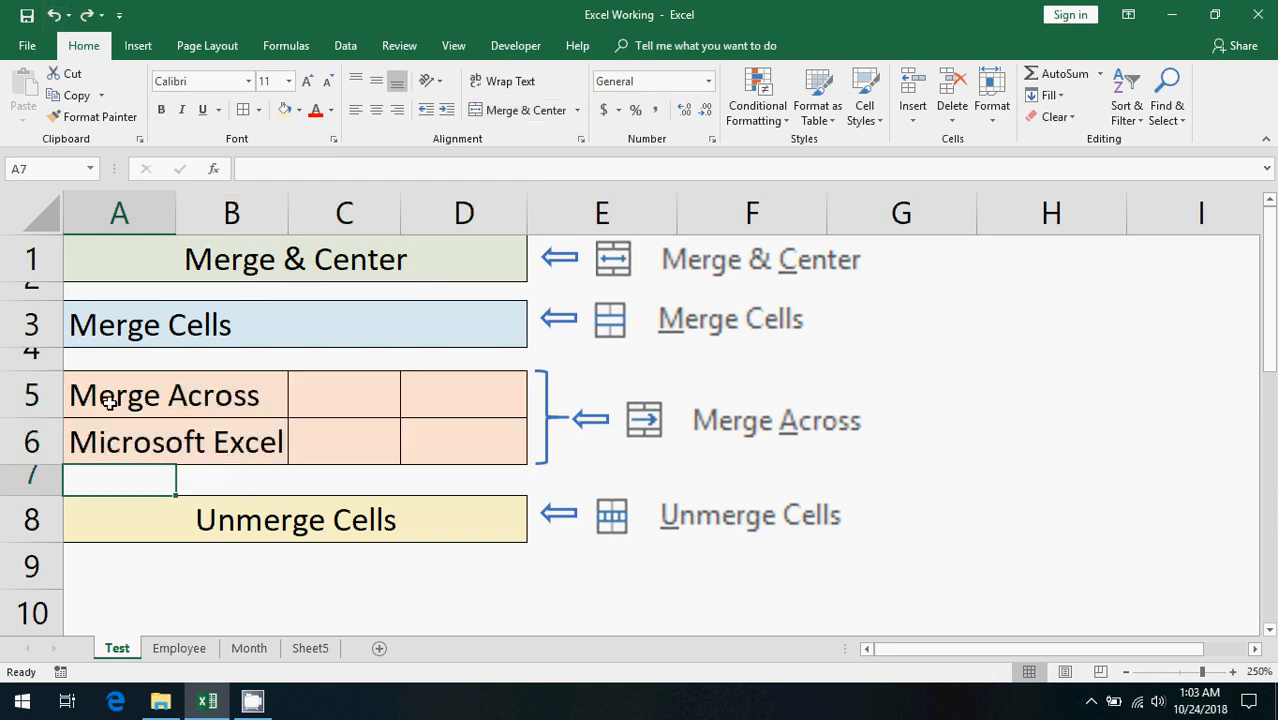
Review the texts in A5 and A6 and the separate row ranges A5:D5 and A6:D6
left_click(110, 400)
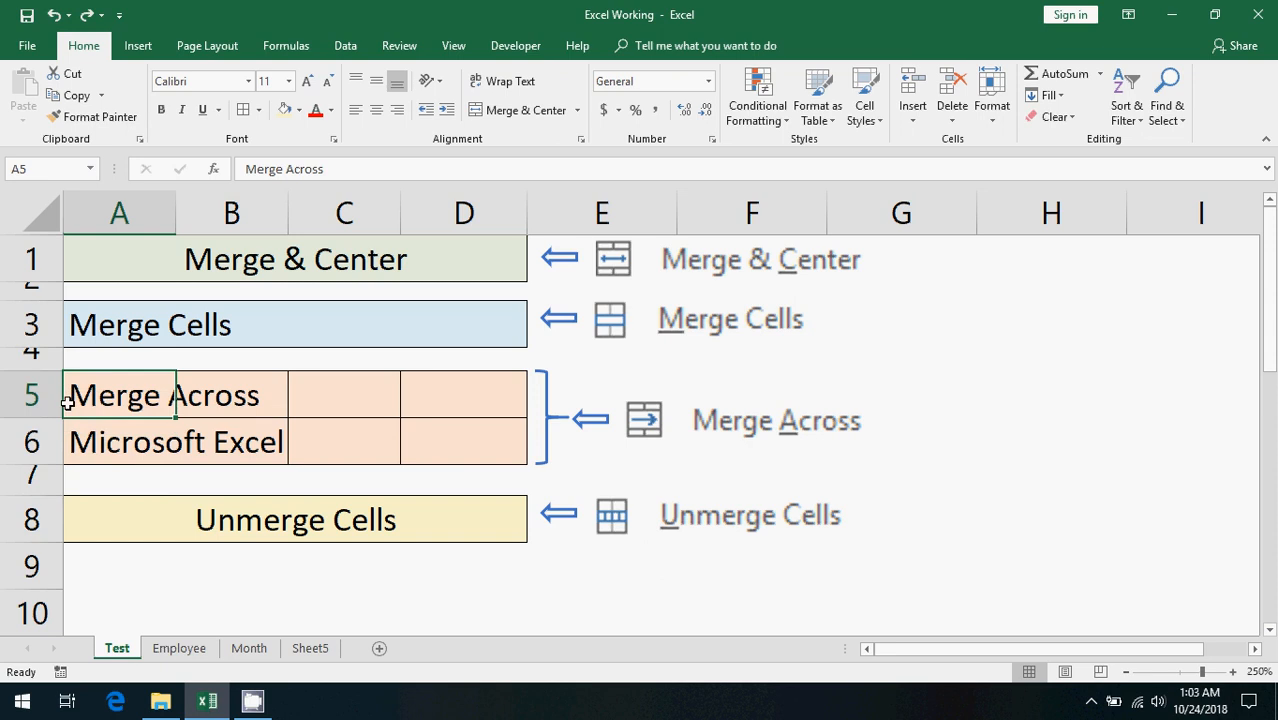
left_click(93, 441)
left_click(110, 400)
left_click(117, 438)
left_click(124, 405)
left_click(116, 442)
left_click(117, 396)
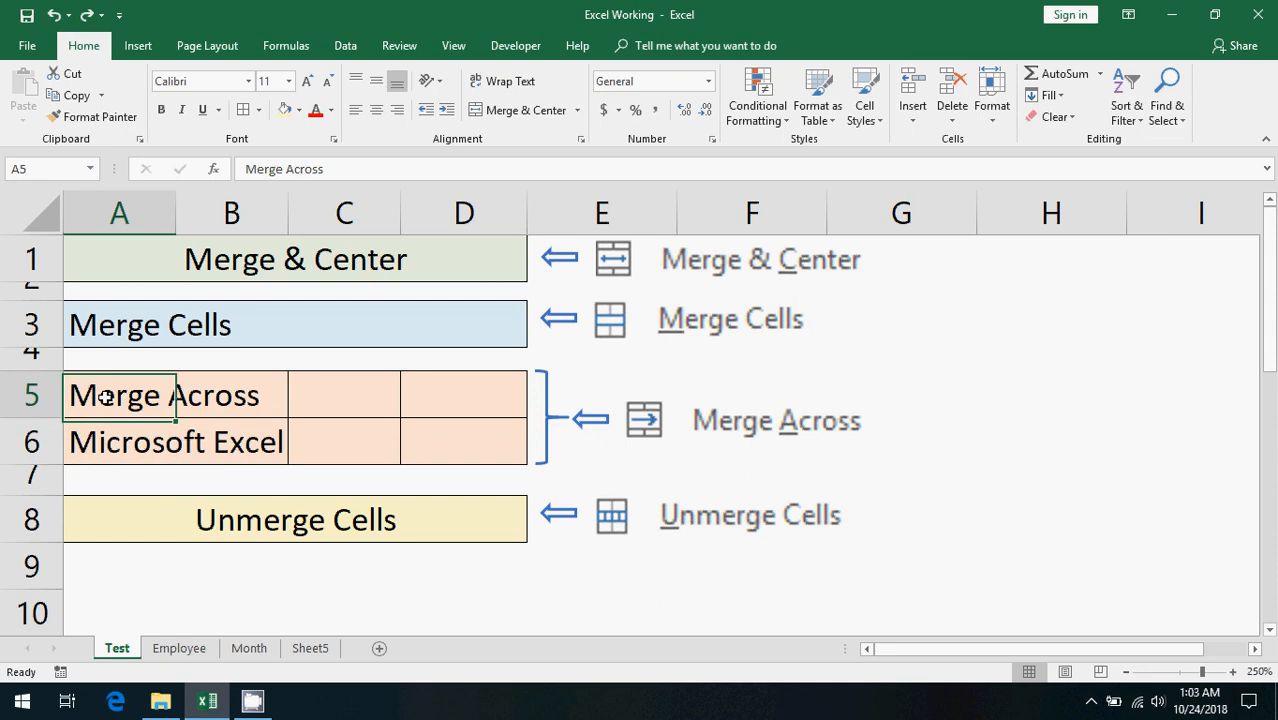
left_click_drag(172, 395, 341, 394)
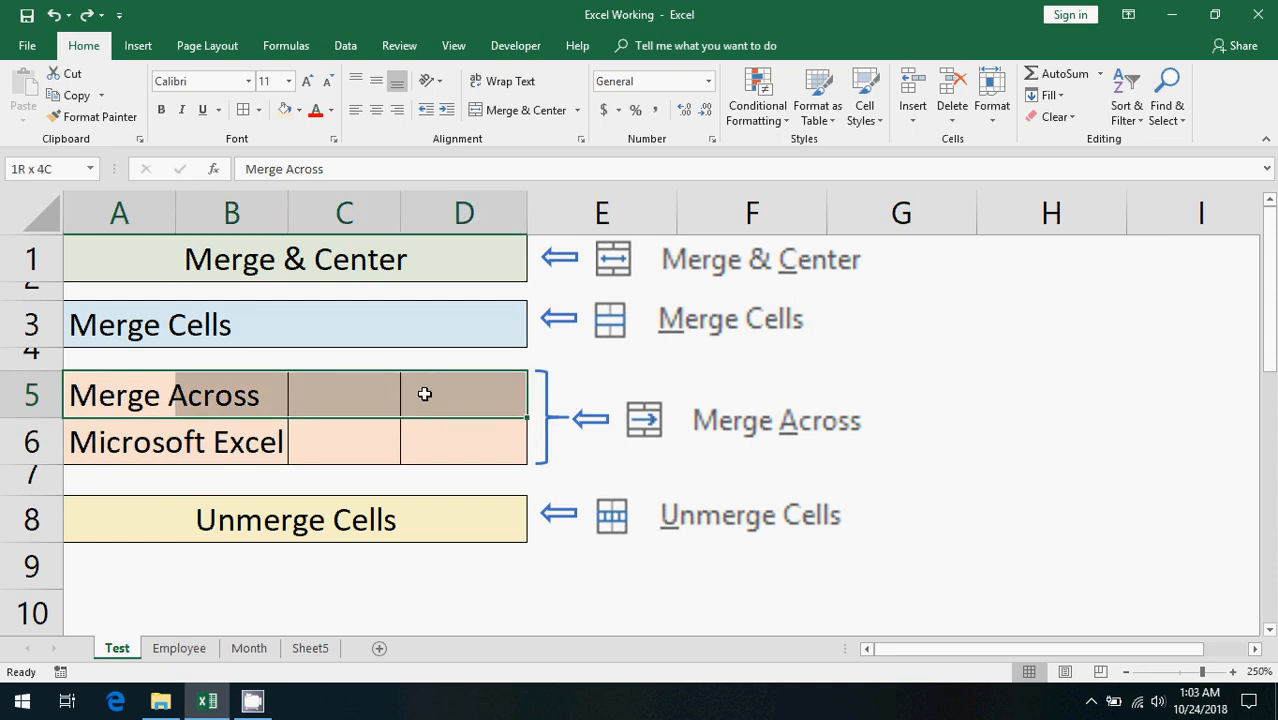
left_click_drag(103, 442, 462, 437)
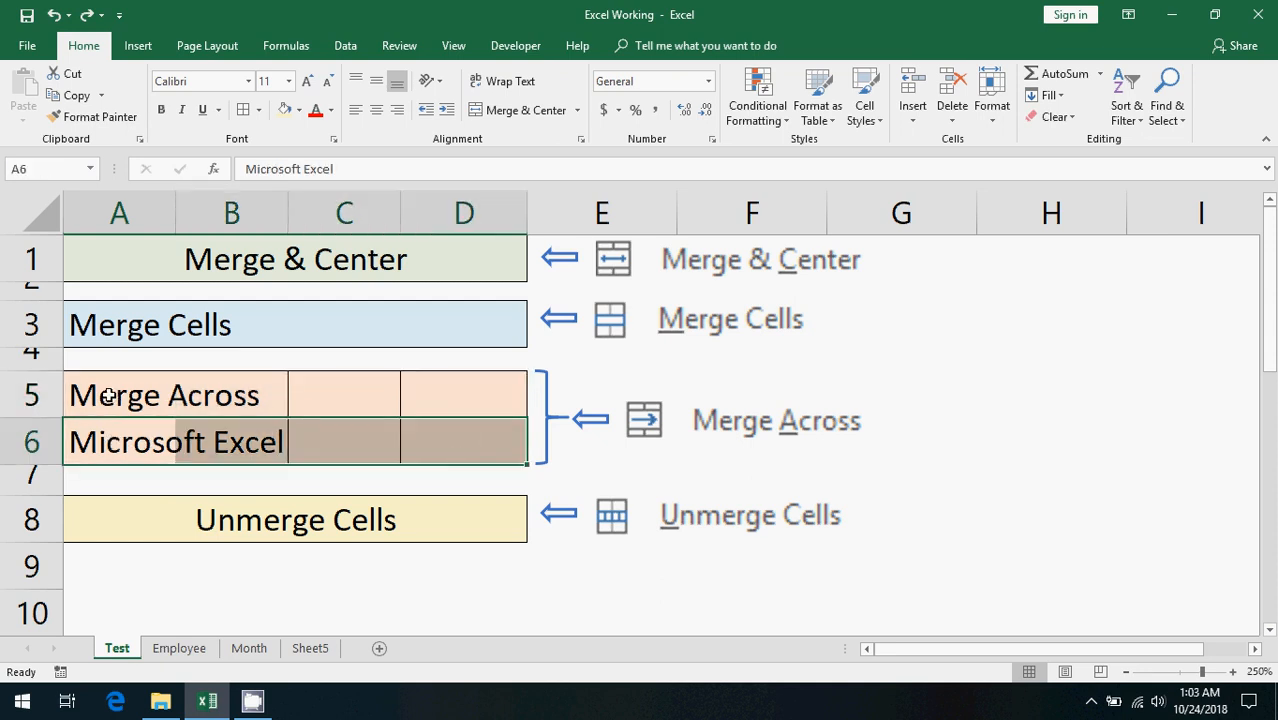
Merge cells A5:D6 row by row with the Merge Across option
left_click_drag(108, 396, 434, 438)
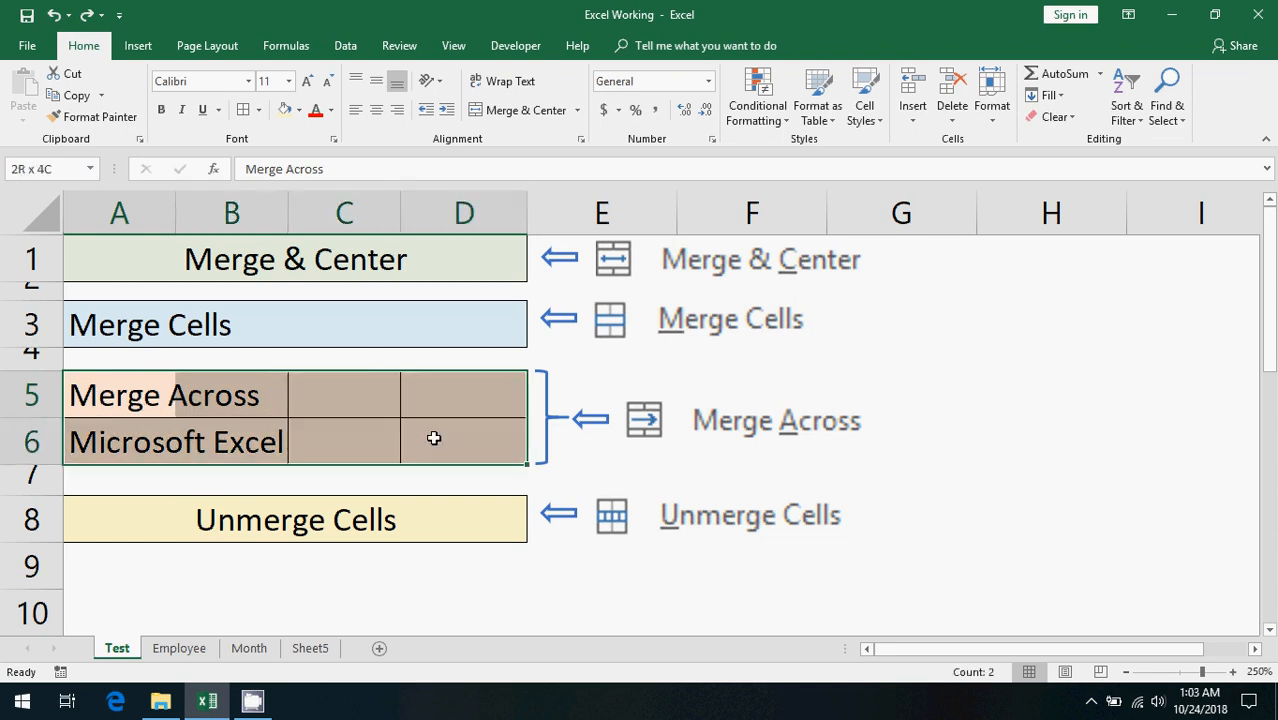
left_click(577, 110)
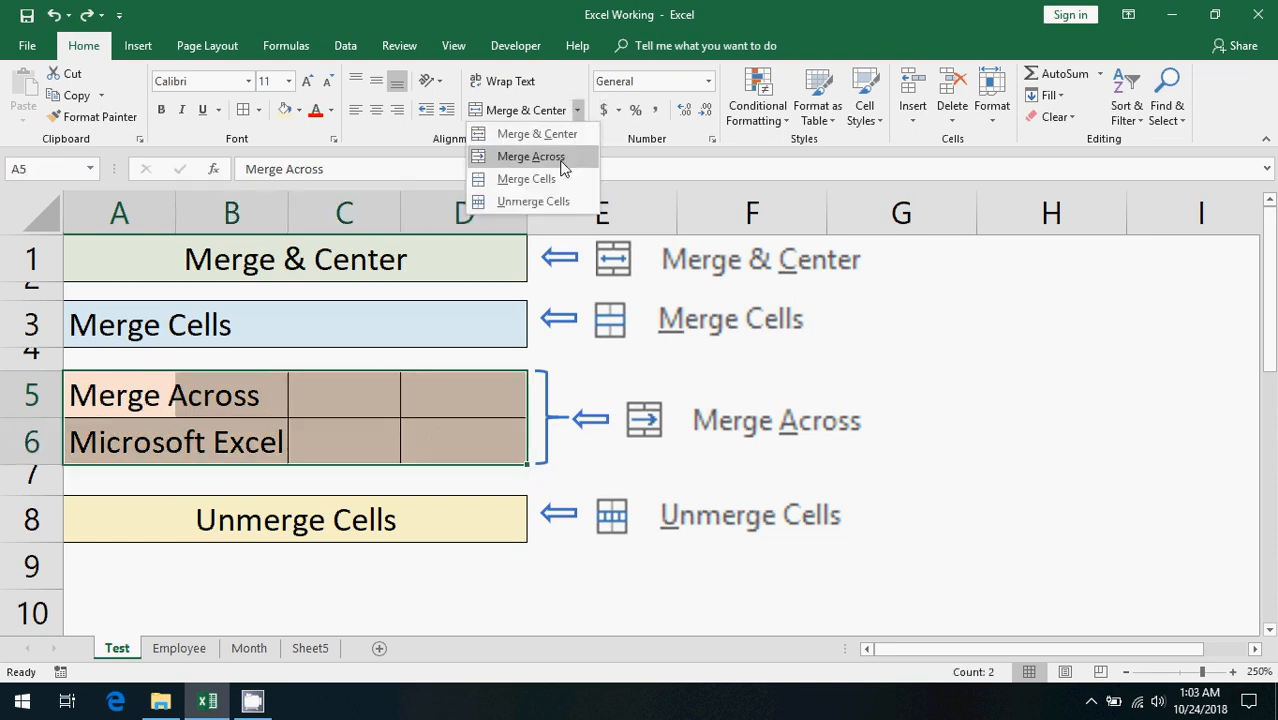
left_click(560, 160)
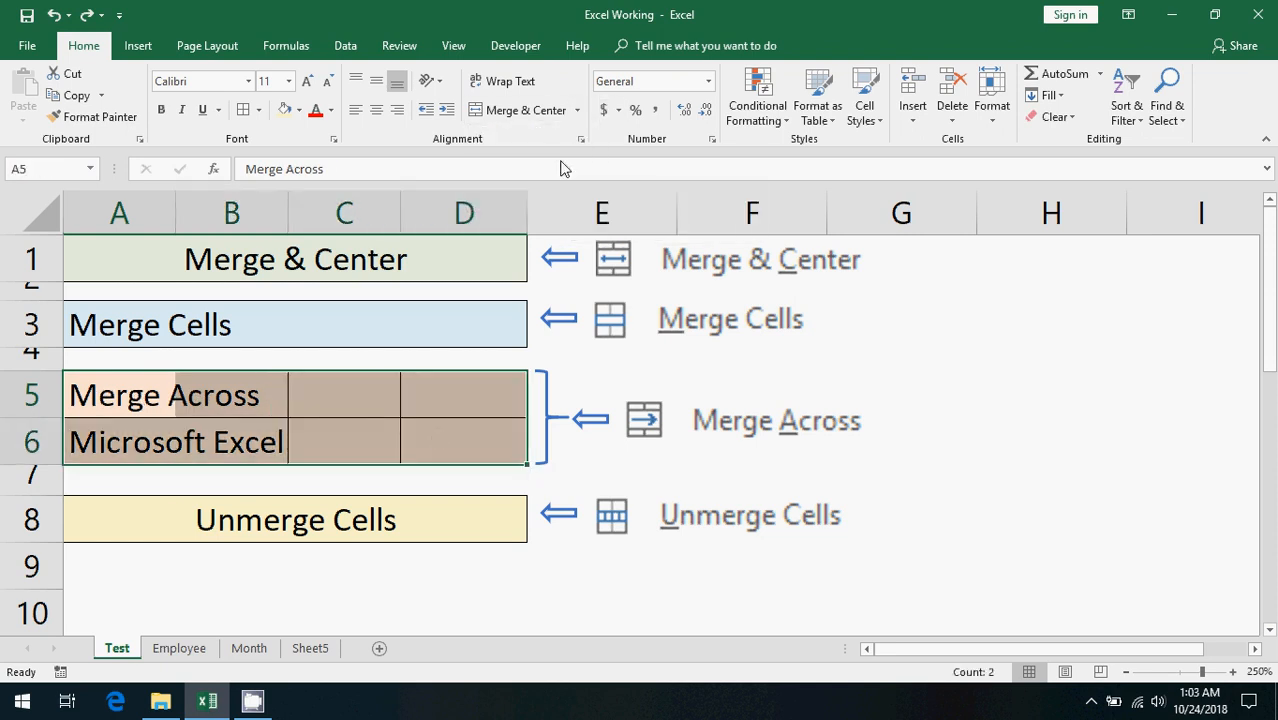
left_click(147, 490)
Check the merged cells in rows 5 and 6 individually to compare their extent and contents
left_click(143, 401)
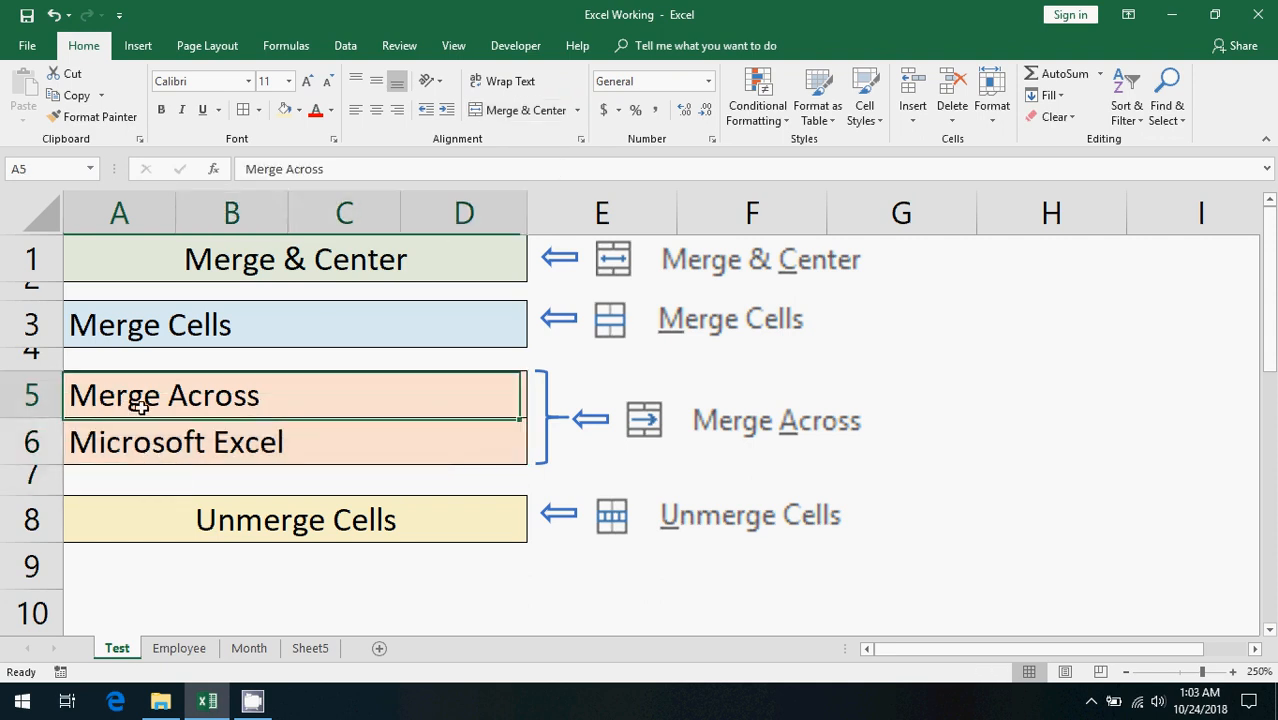
left_click(277, 428)
left_click(291, 397)
left_click(274, 436)
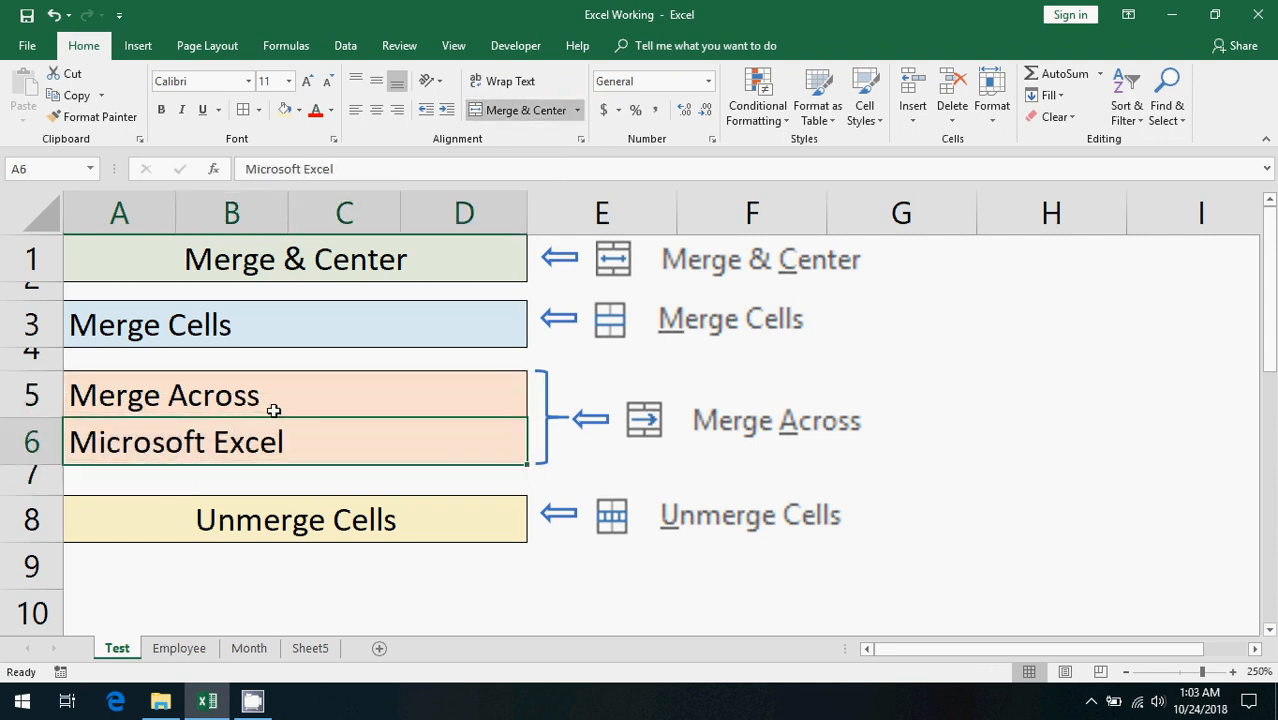
left_click(273, 410)
left_click(256, 444)
left_click(273, 403)
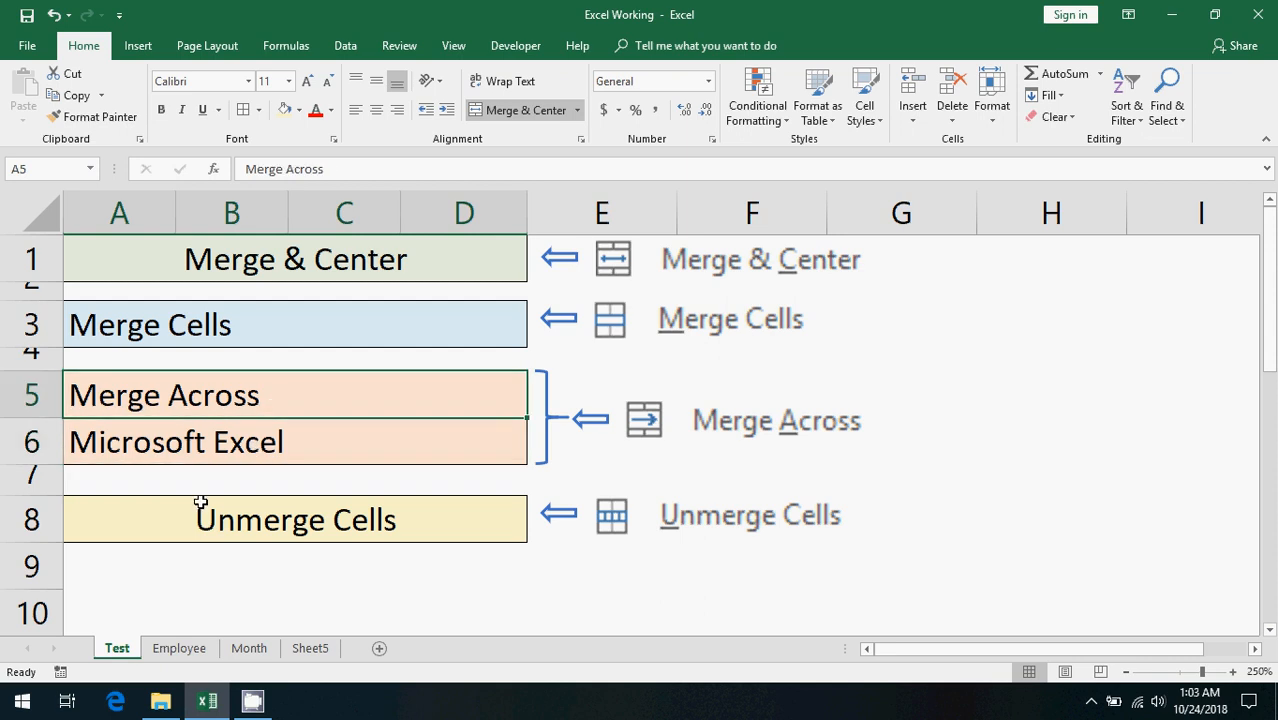
Split the merged Unmerge Cells example in row 8 back into individual cells with the Unmerge Cells option
left_click(140, 510)
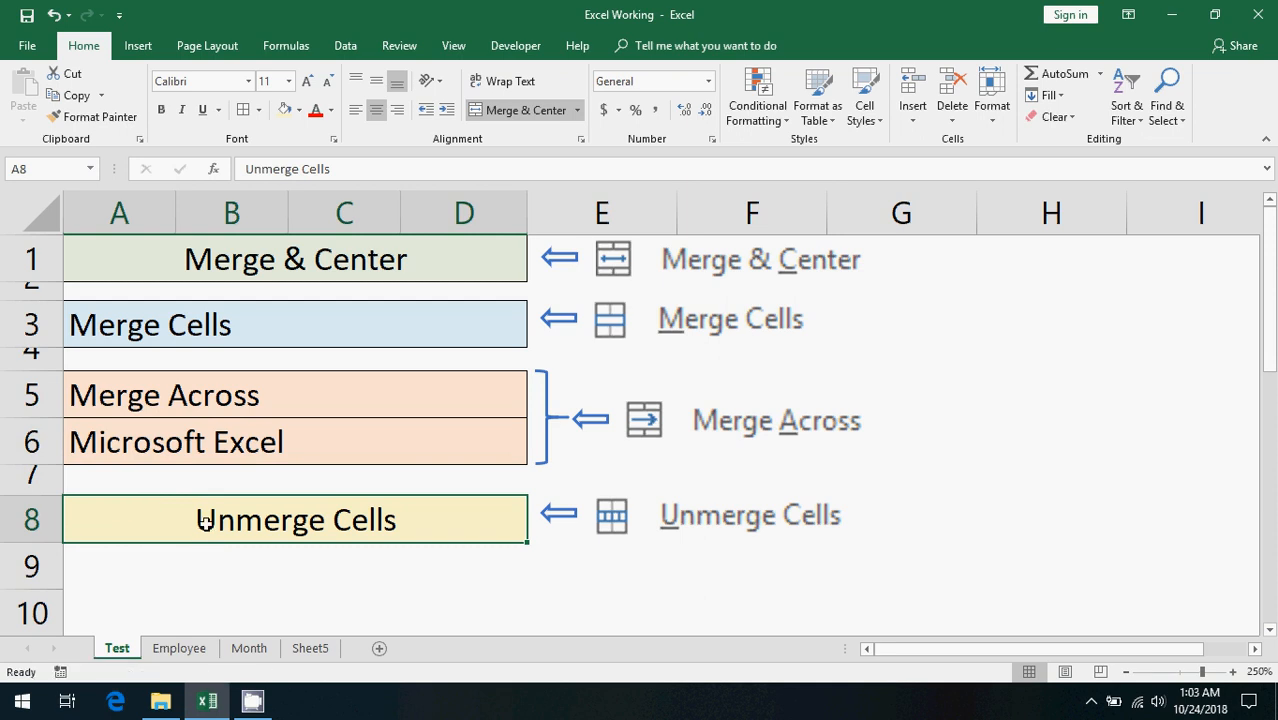
left_click(579, 112)
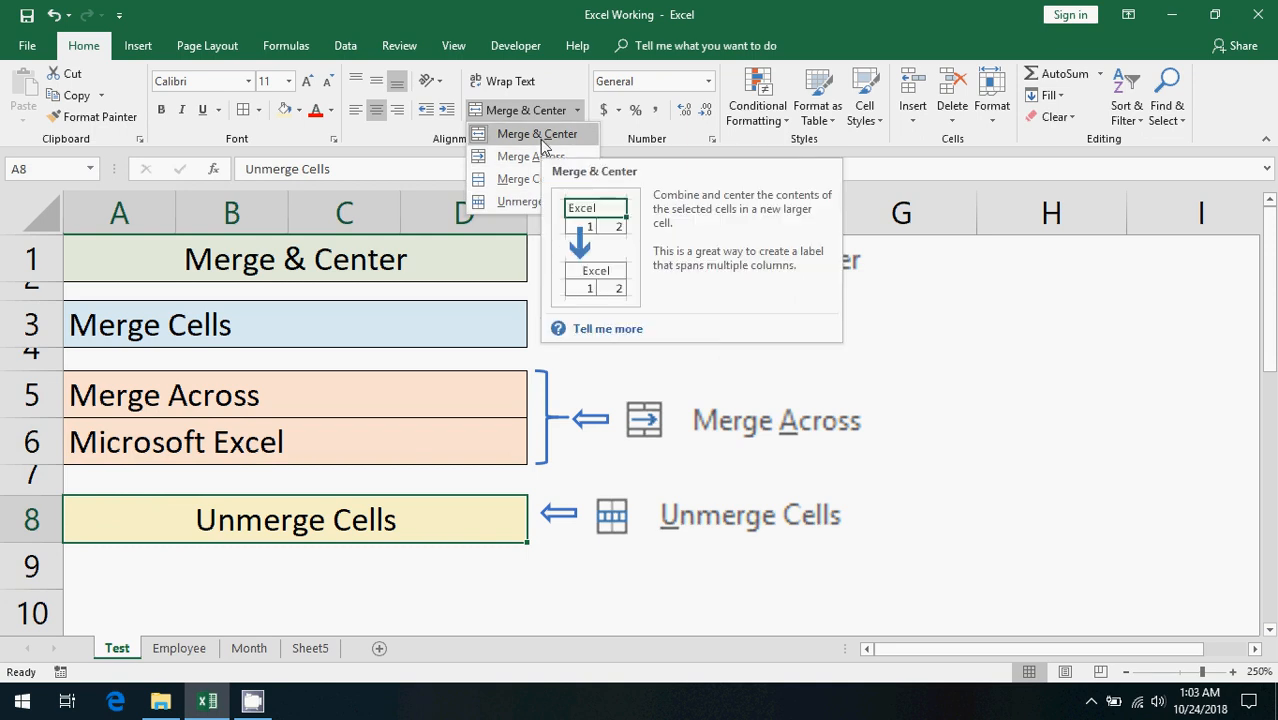
left_click(519, 201)
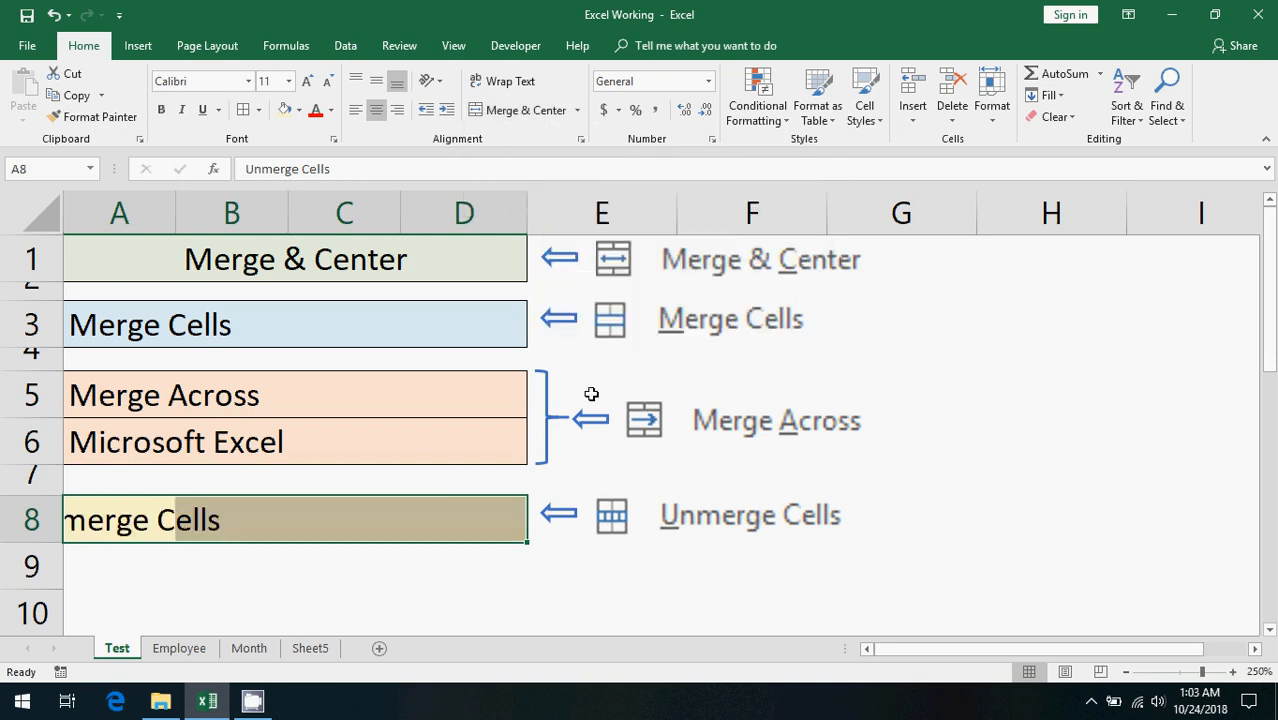
left_click(158, 568)
Left-align the Unmerge Cells text in A8 and deselect the cell
left_click(164, 523)
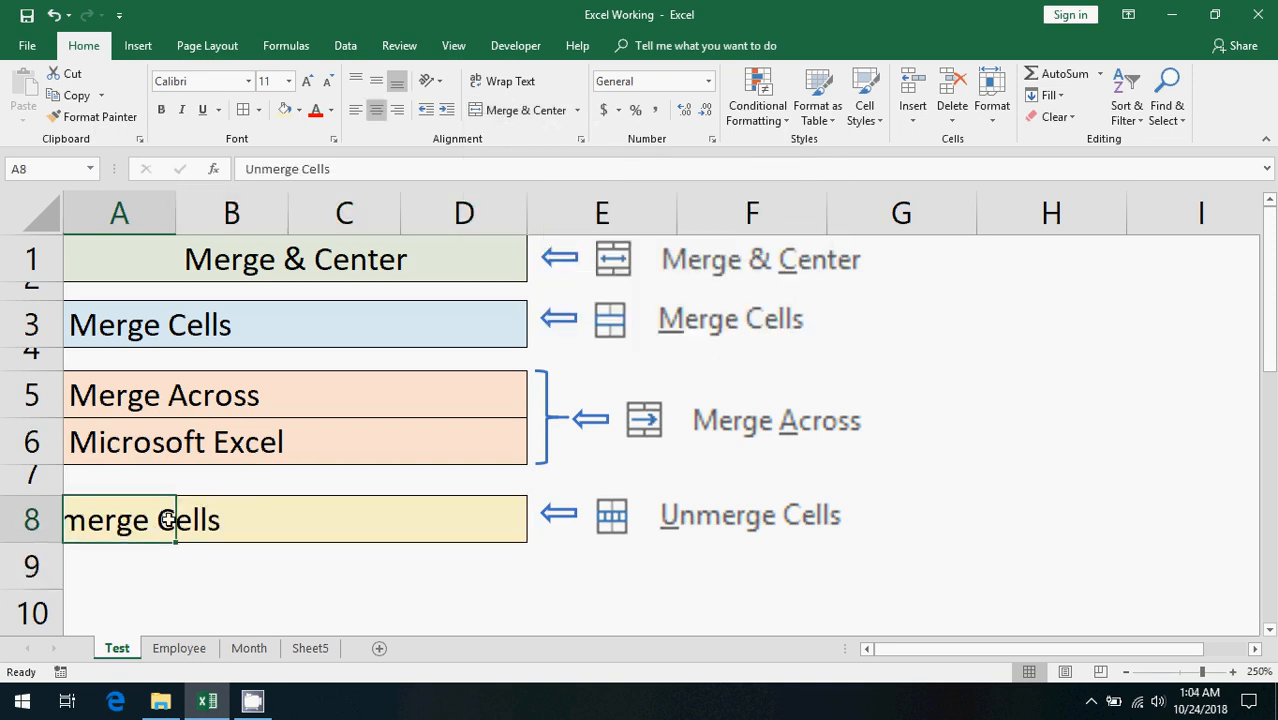
left_click(356, 110)
left_click(98, 556)
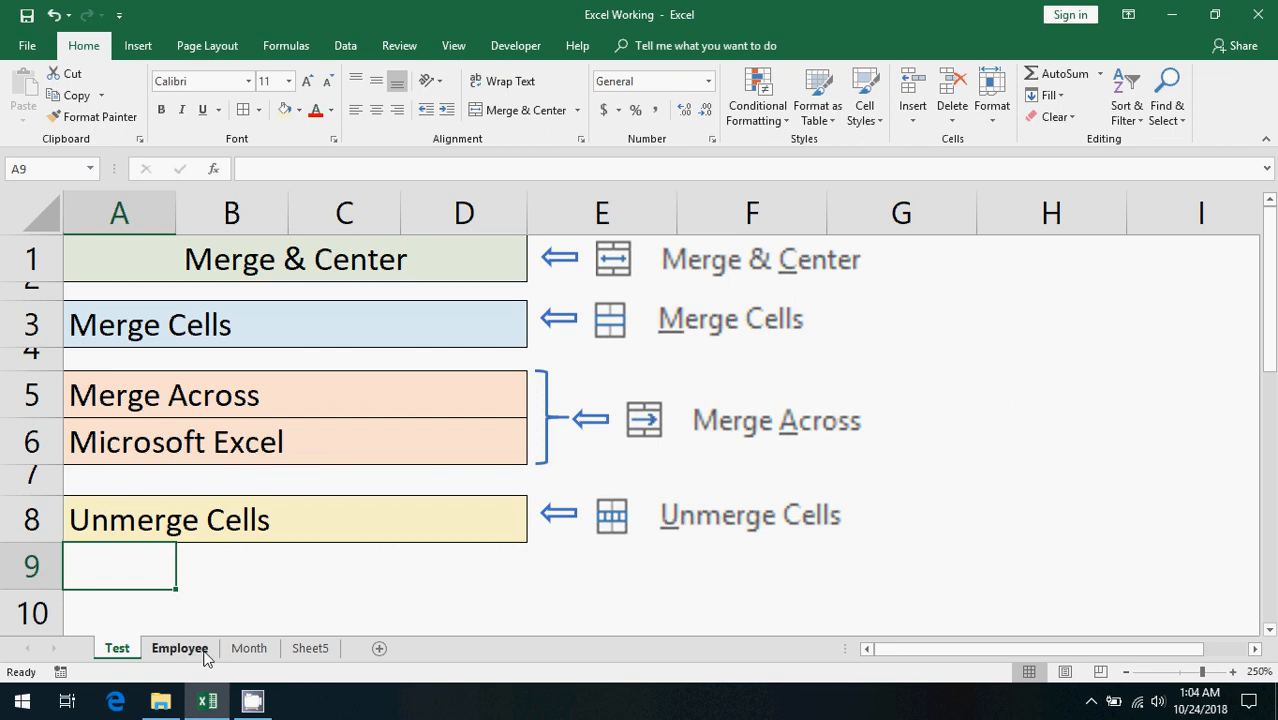
left_click(1008, 249)
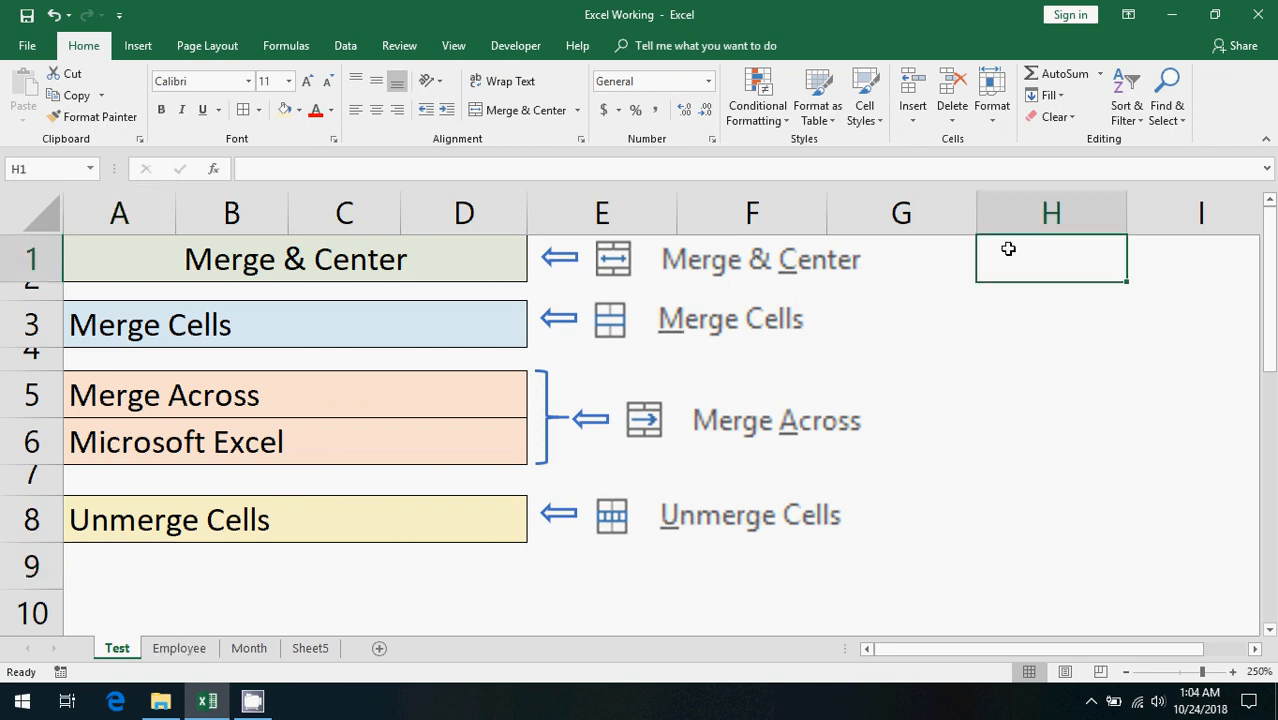
Open the Employee sheet and examine the employee name column, the month headers and the sales figures of its table
left_click(180, 648)
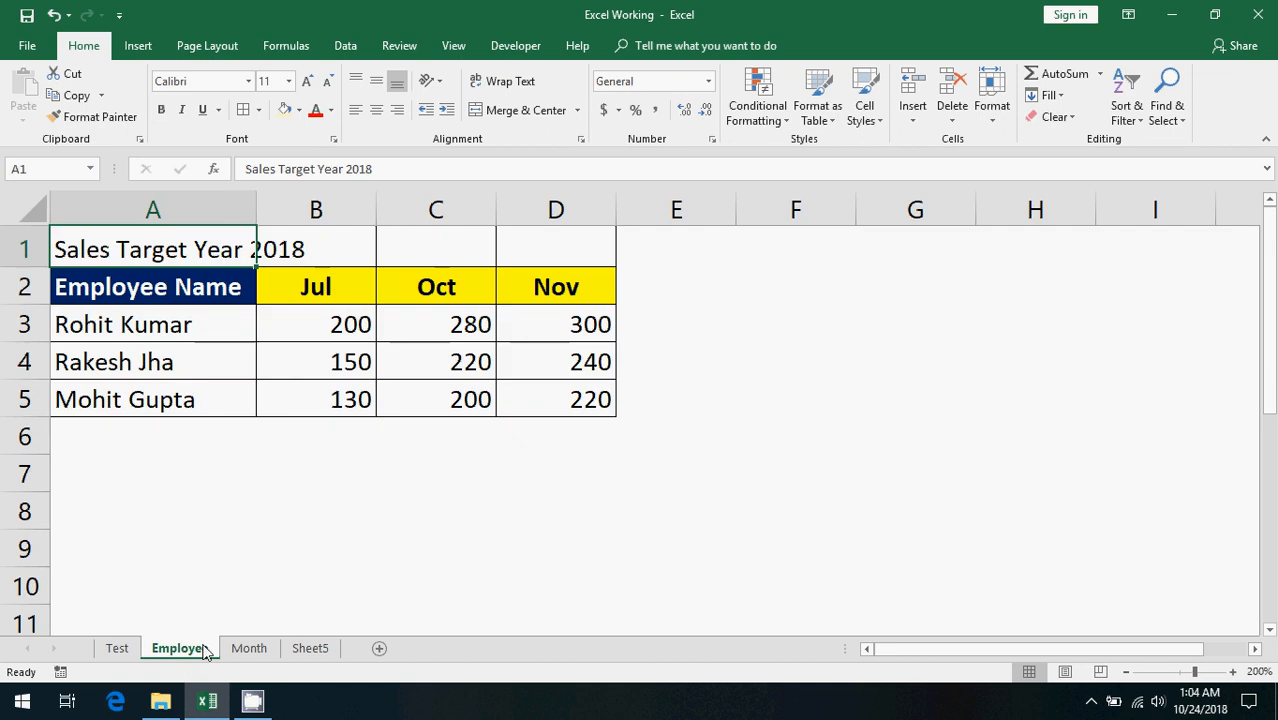
left_click(196, 287)
left_click(201, 330)
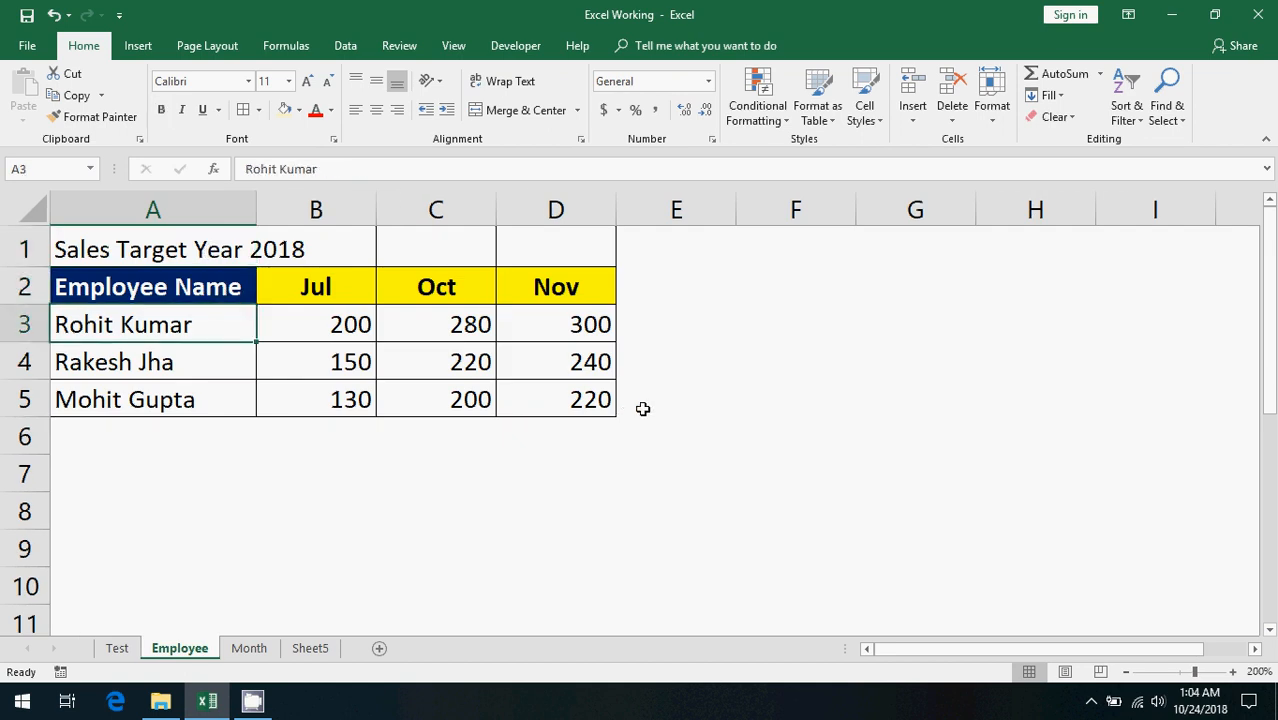
key("Up")
key("shift+Down")
key("shift+Down")
key("shift+Down")
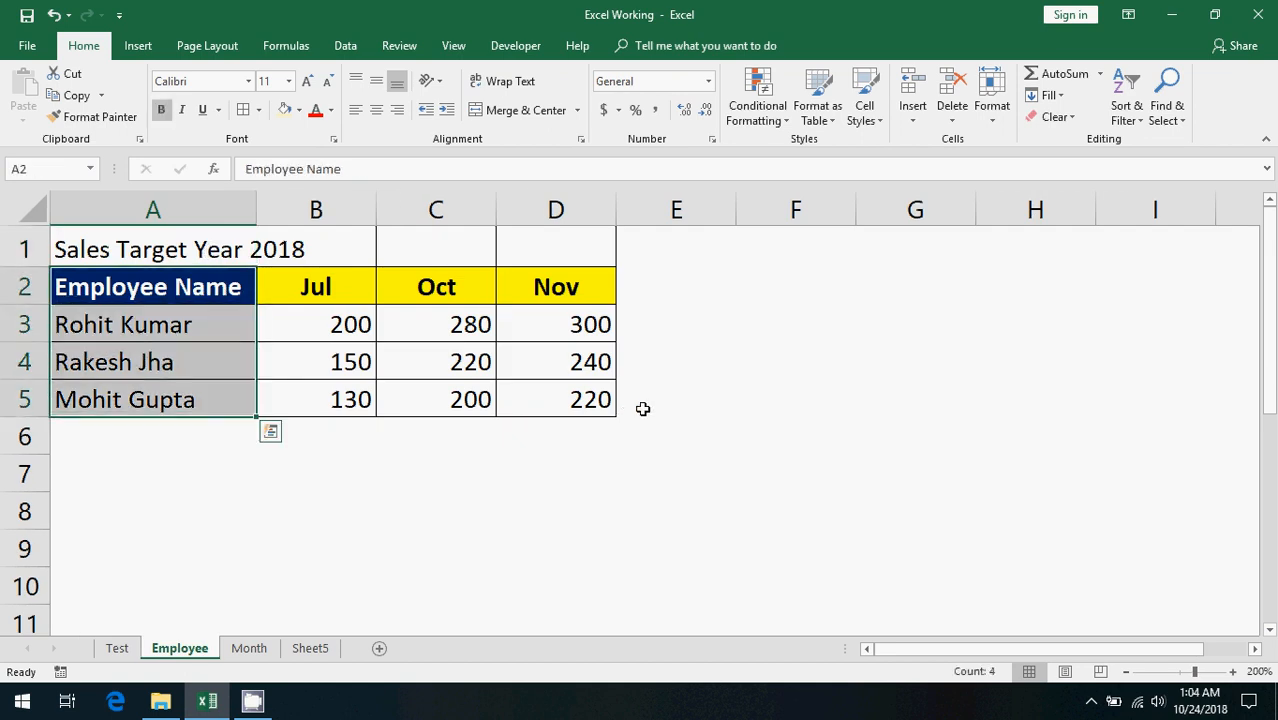
key("Right")
key("shift+Right")
key("shift+Right")
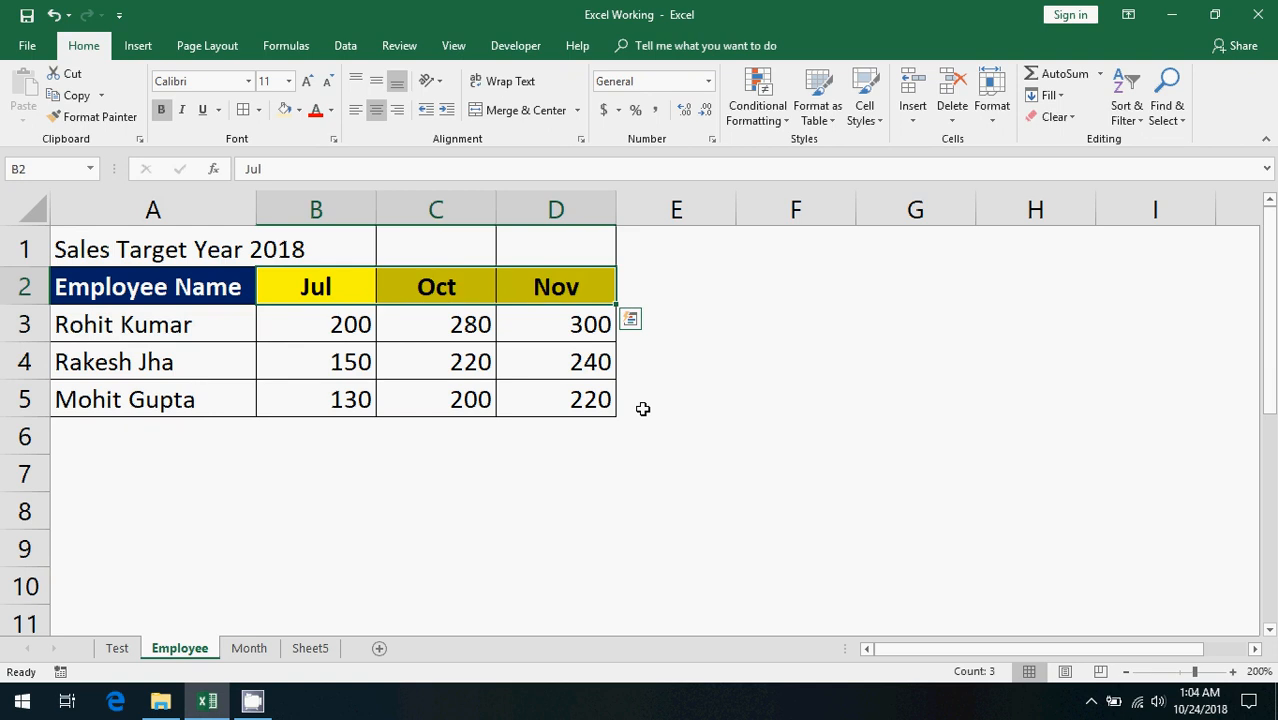
key("Right")
key("Down")
key("Left")
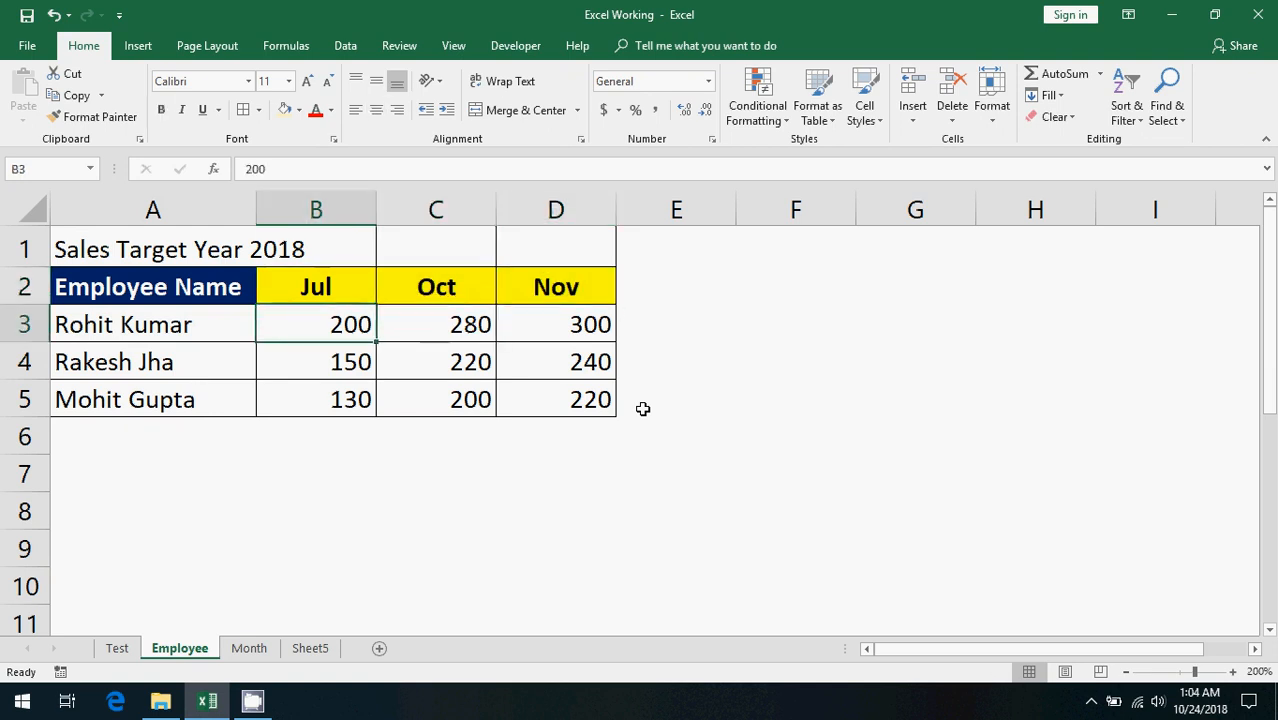
key("Up")
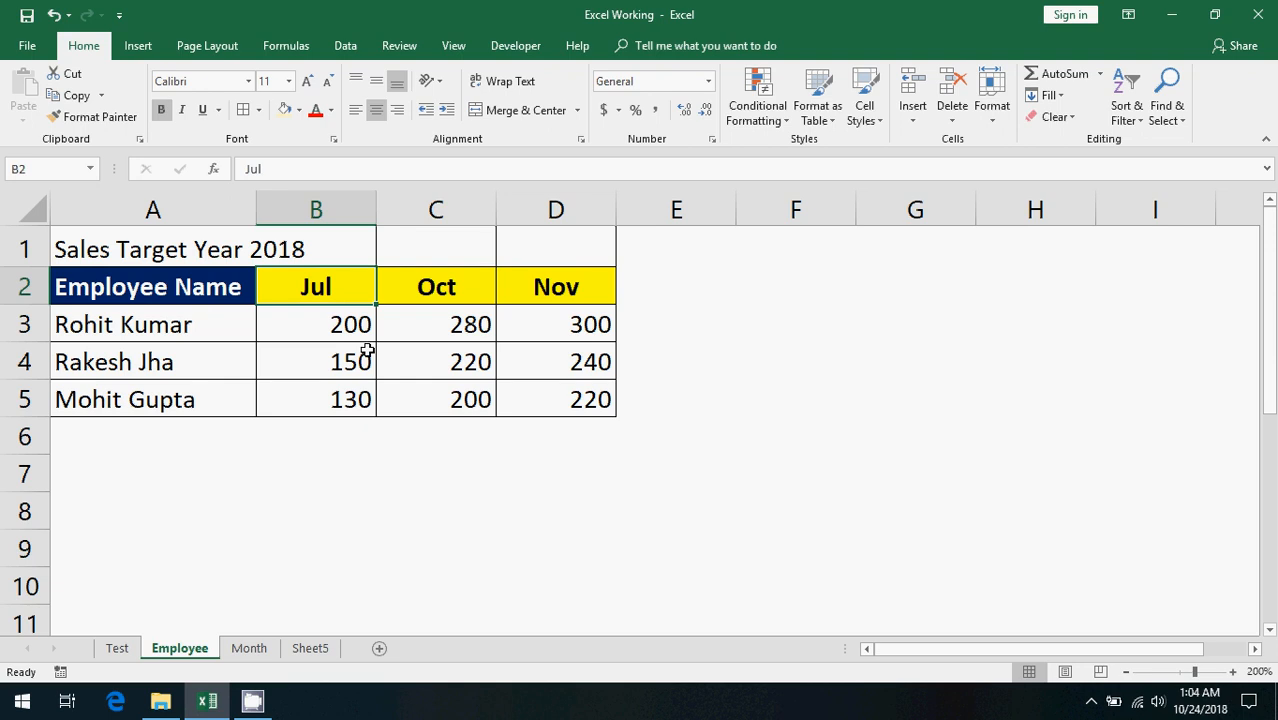
Check which cells across A1:D1 hold the sales target title above the table headers
left_click(156, 288)
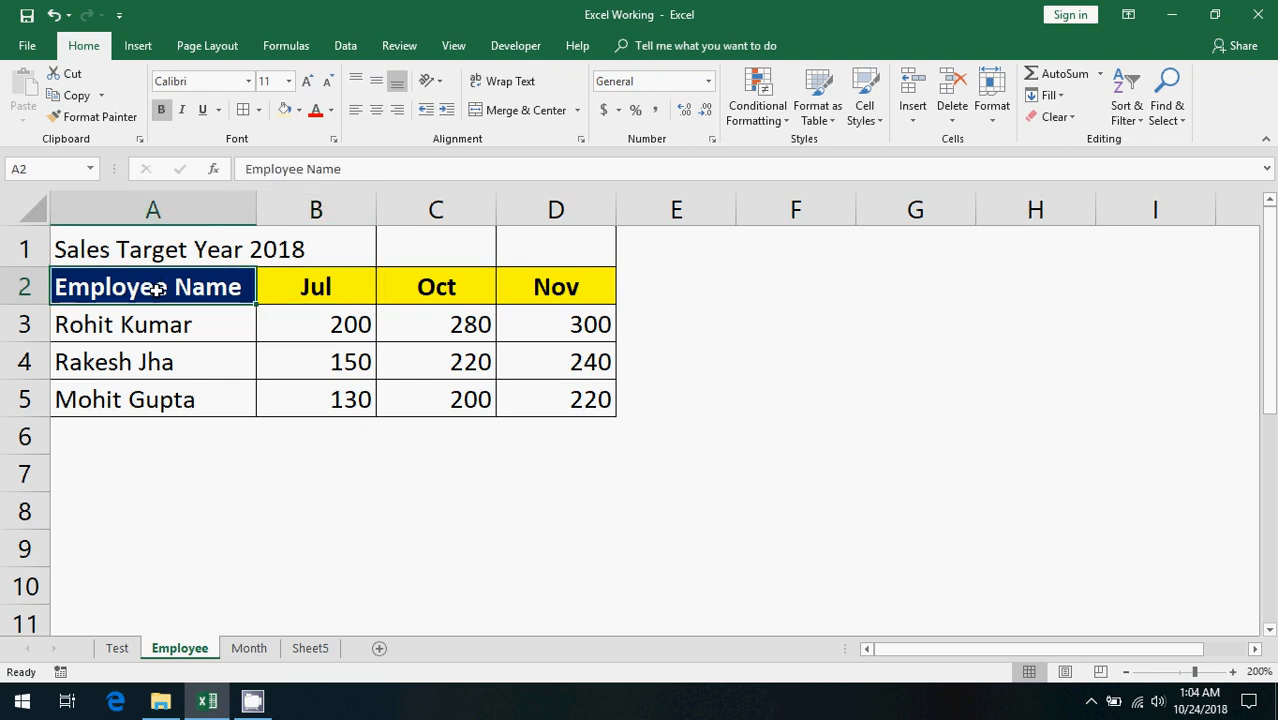
left_click(165, 253)
left_click(312, 248)
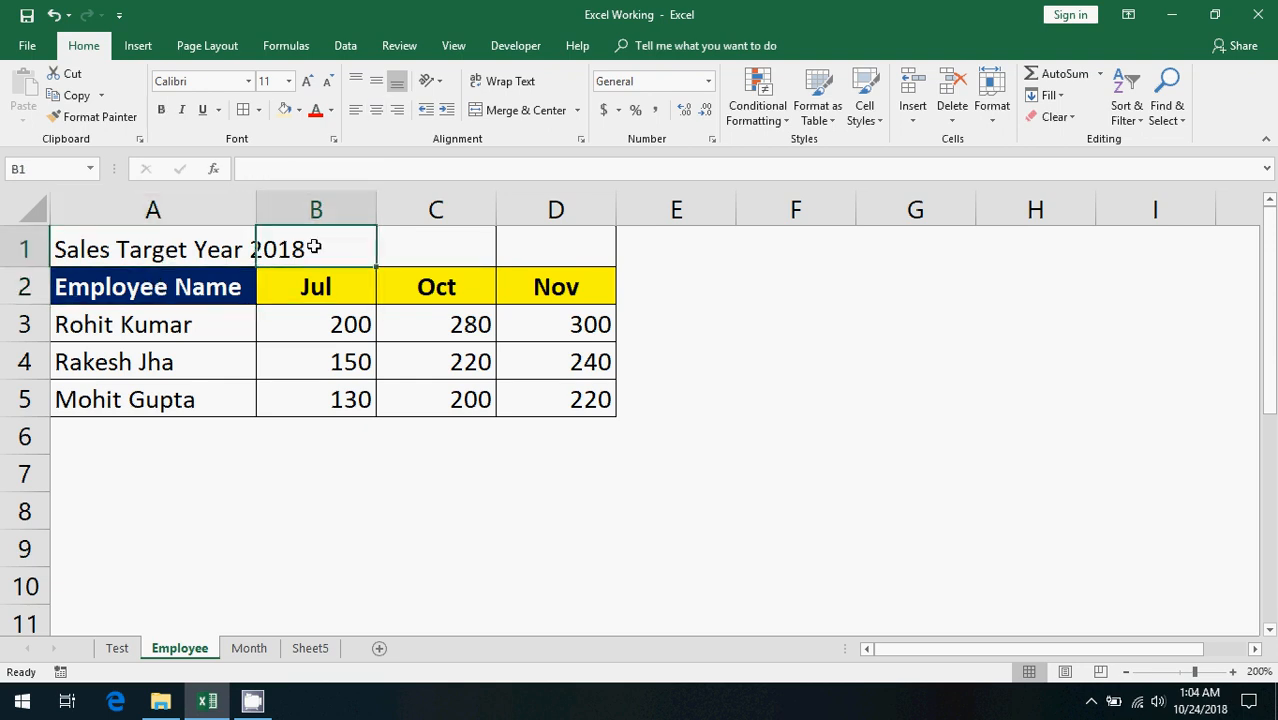
left_click(218, 253)
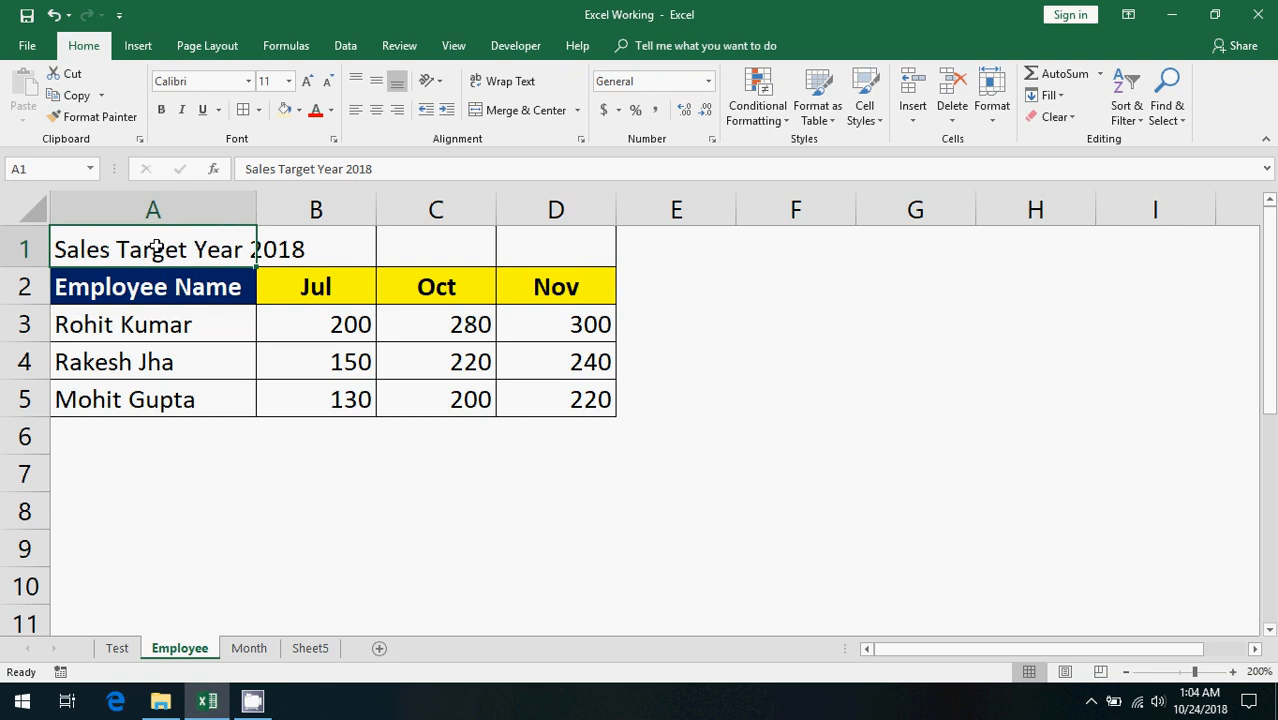
left_click(540, 248)
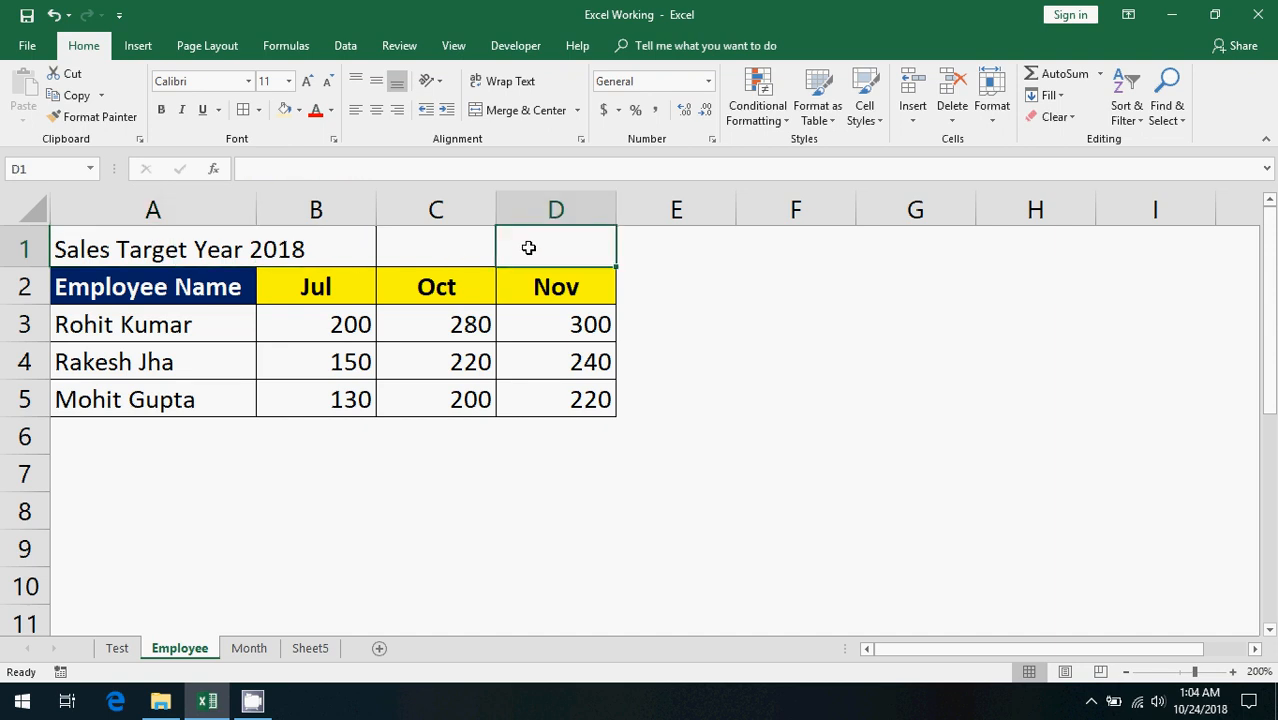
Merge and center the Sales Target Year 2018 title across A1:D1 on the Employee sheet, then deselect it
left_click_drag(133, 247, 518, 243)
left_click(180, 300)
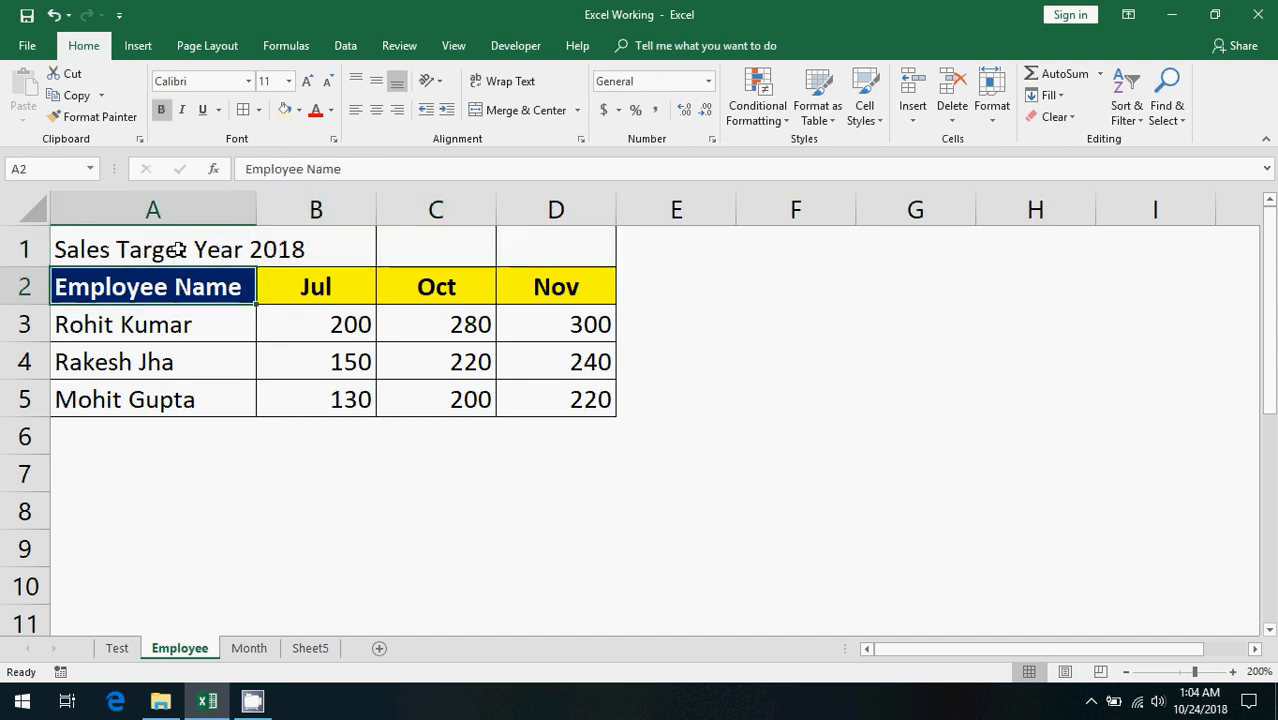
left_click_drag(180, 248, 545, 228)
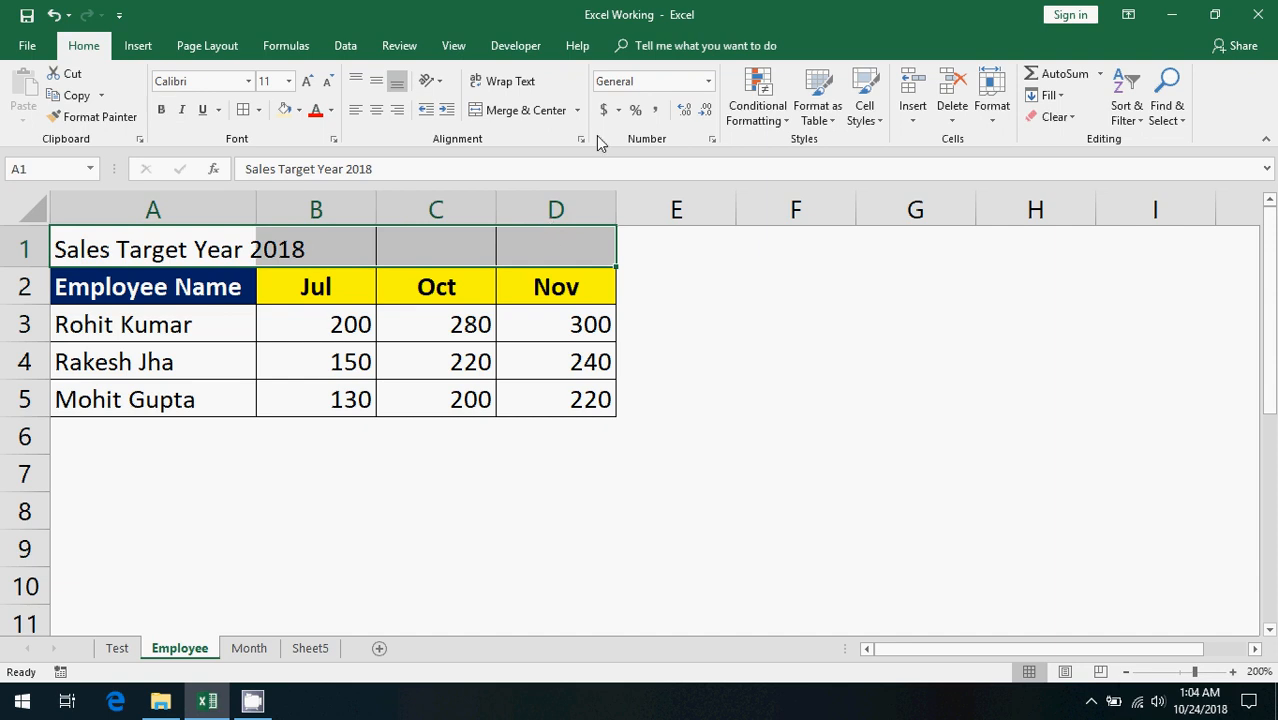
left_click(580, 107)
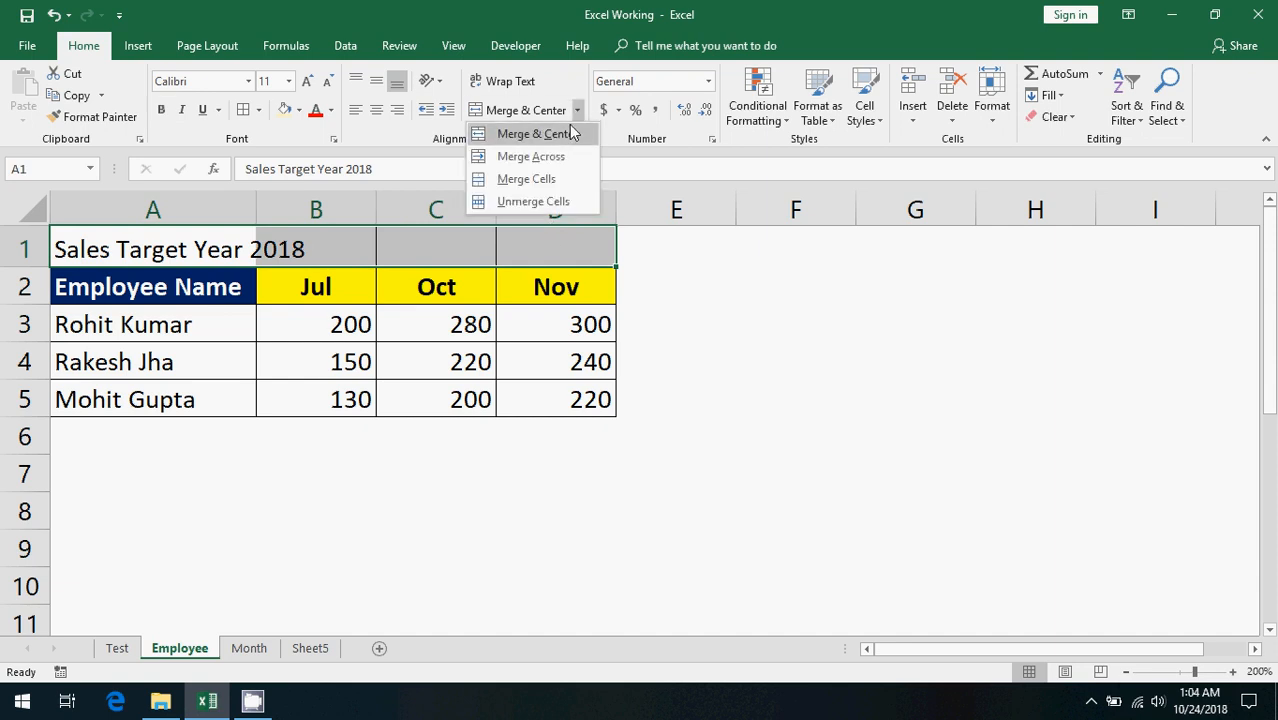
left_click(570, 133)
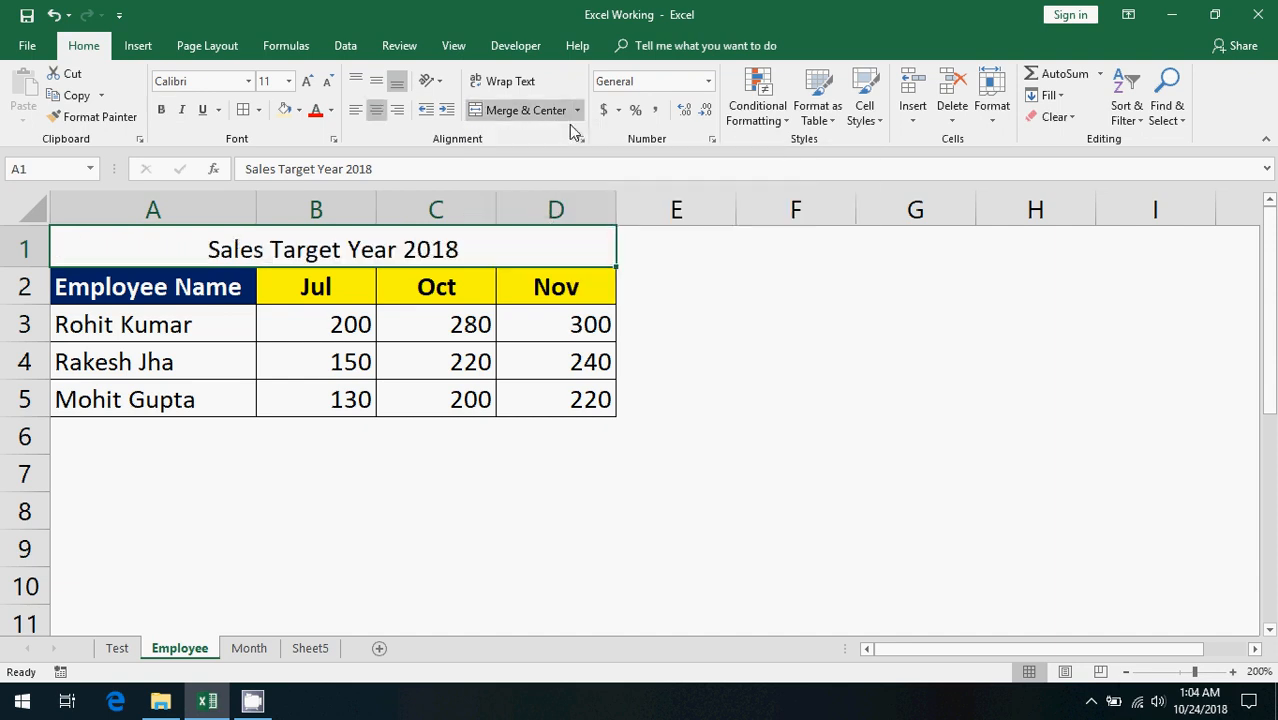
left_click(234, 299)
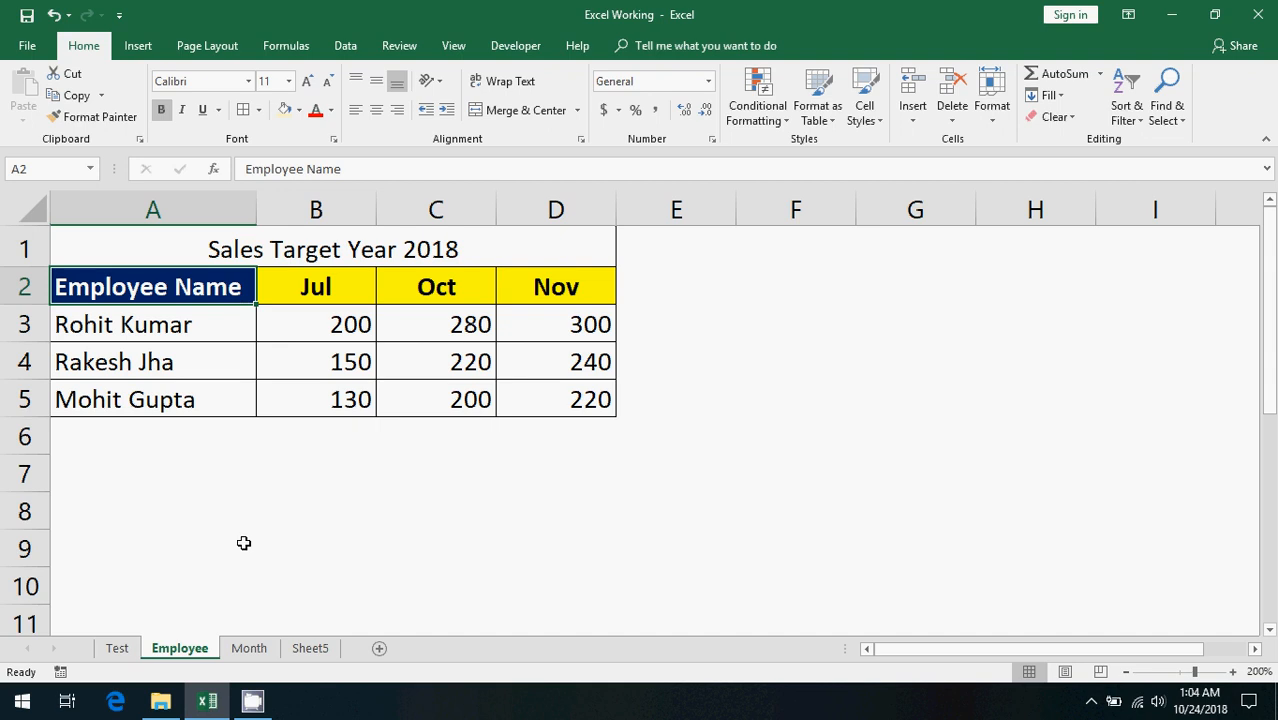
Open the Month sheet and examine its month column, employee headers, figures and the two title rows above them
left_click(250, 650)
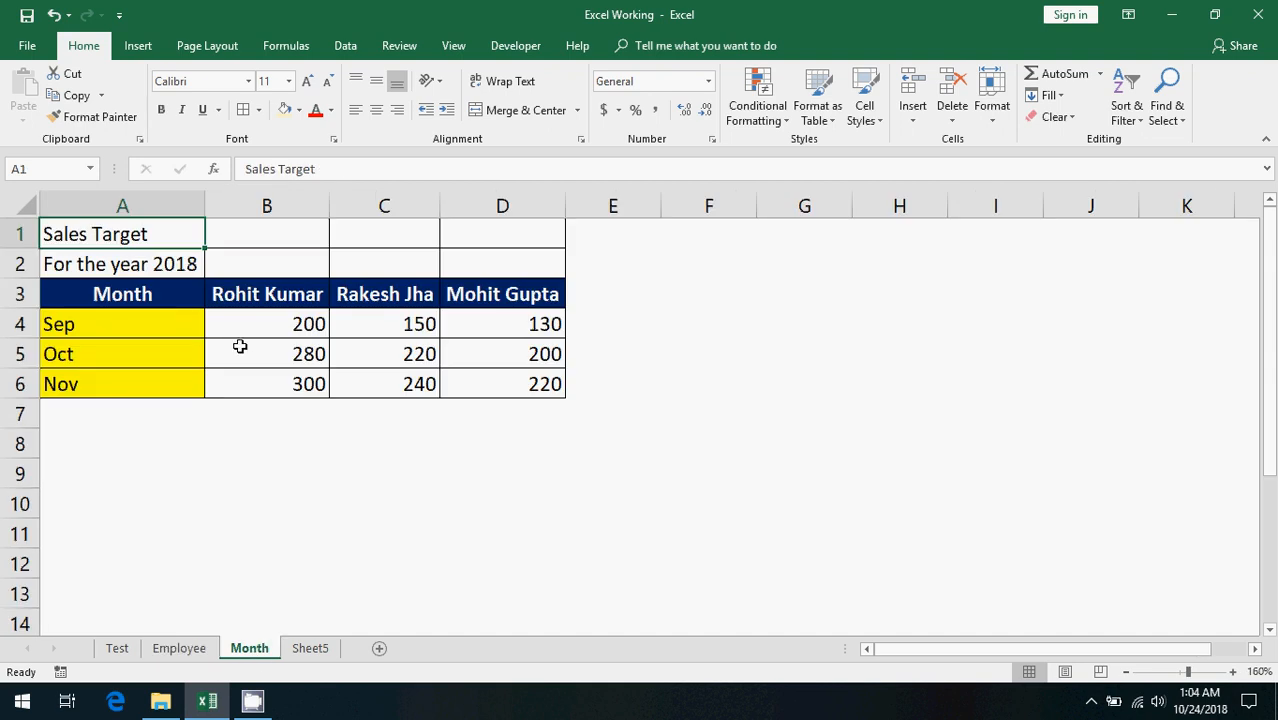
left_click(156, 316)
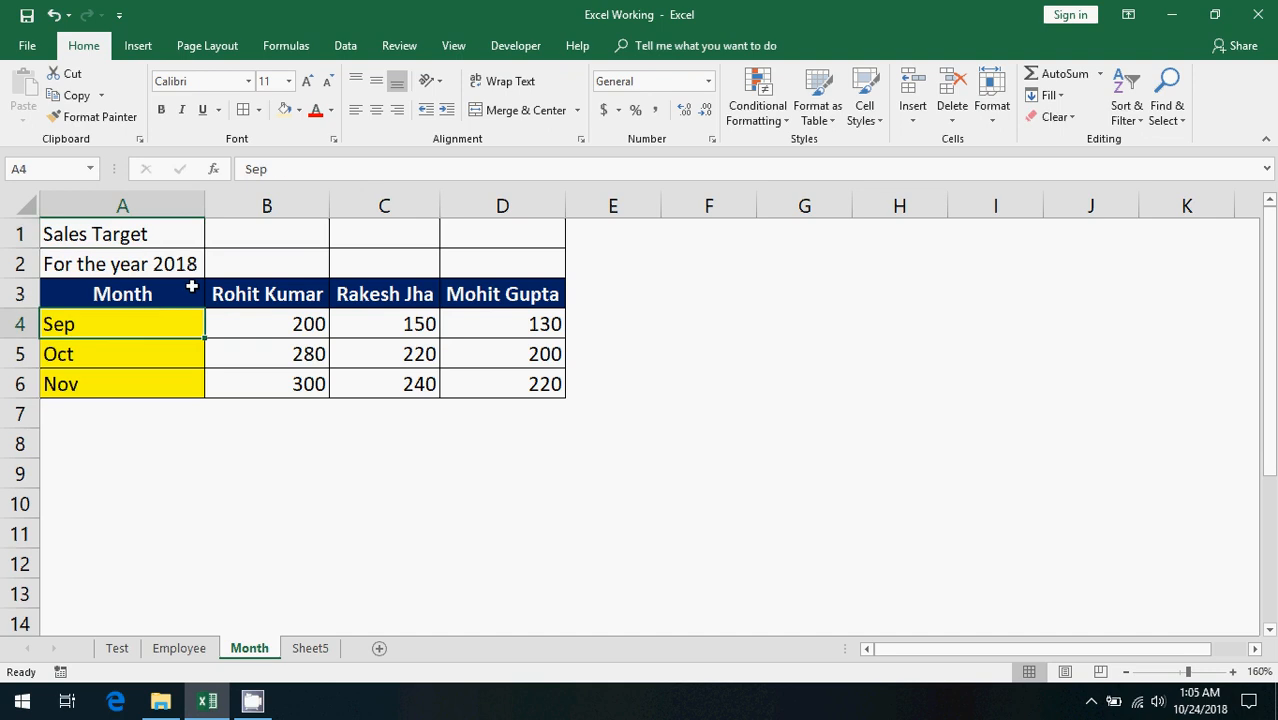
left_click_drag(191, 288, 160, 384)
left_click_drag(270, 294, 596, 297)
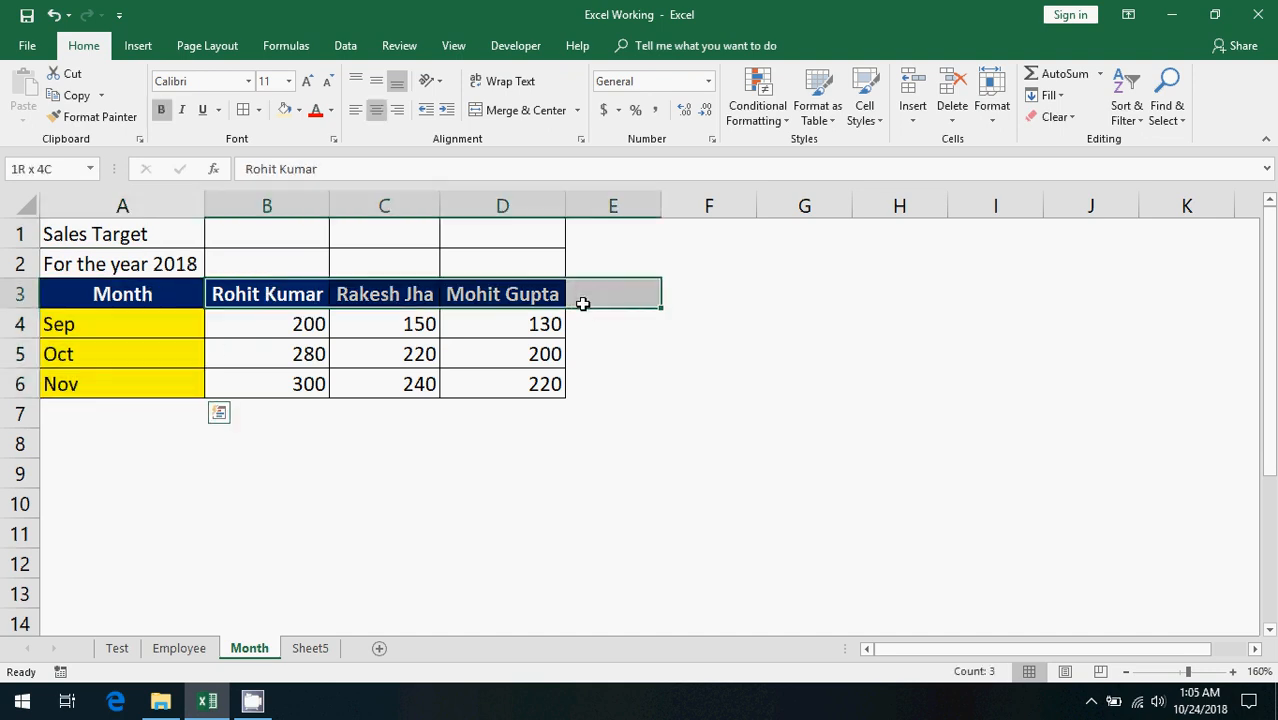
left_click(322, 333)
left_click_drag(322, 333, 471, 385)
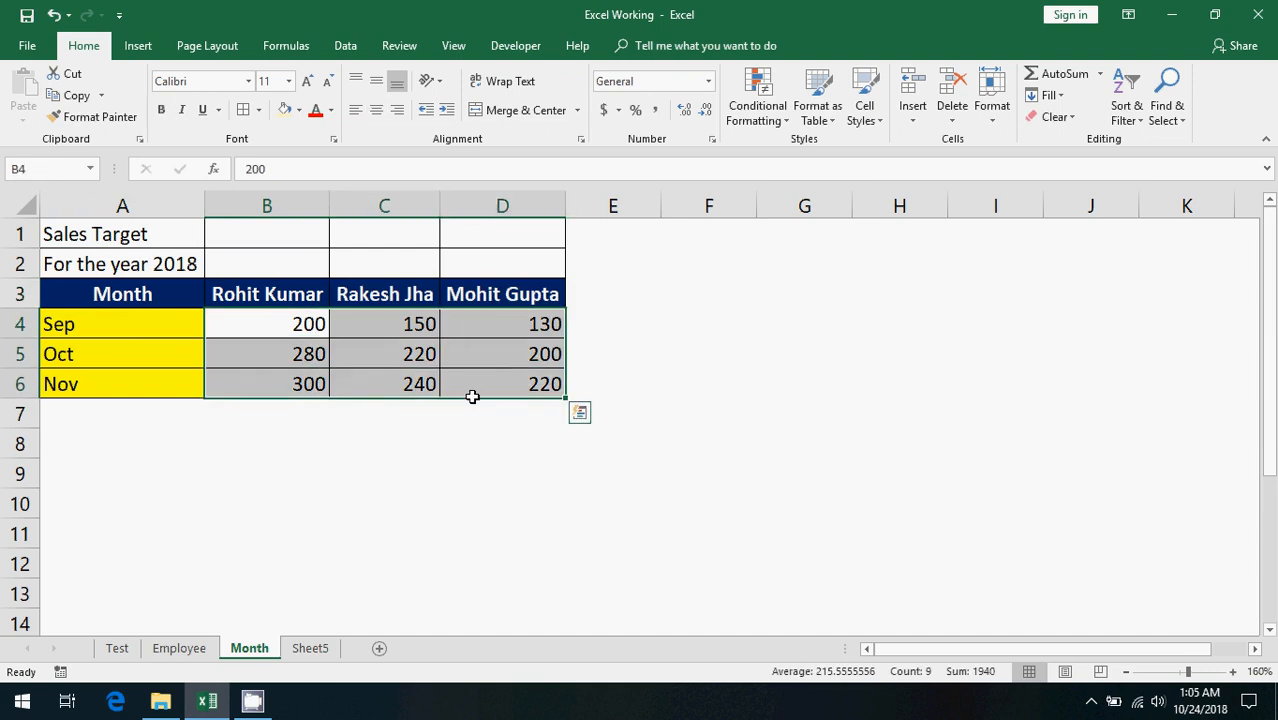
left_click(322, 463)
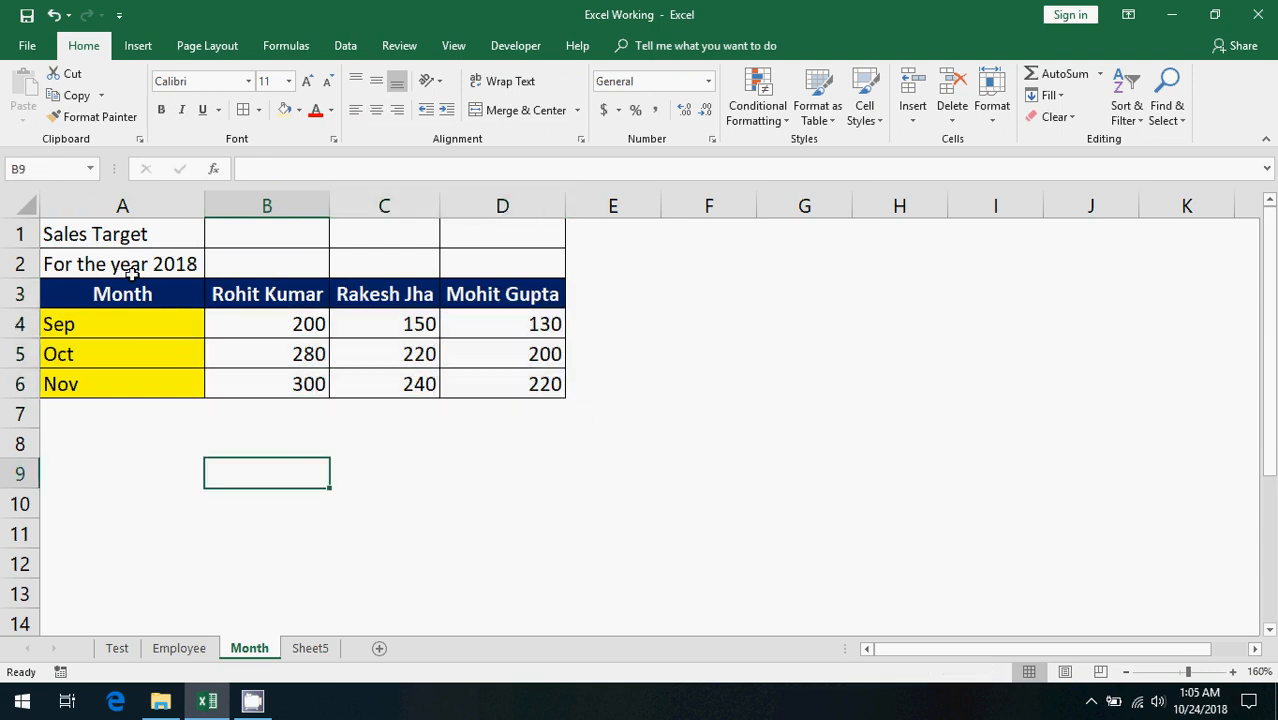
left_click(19, 233)
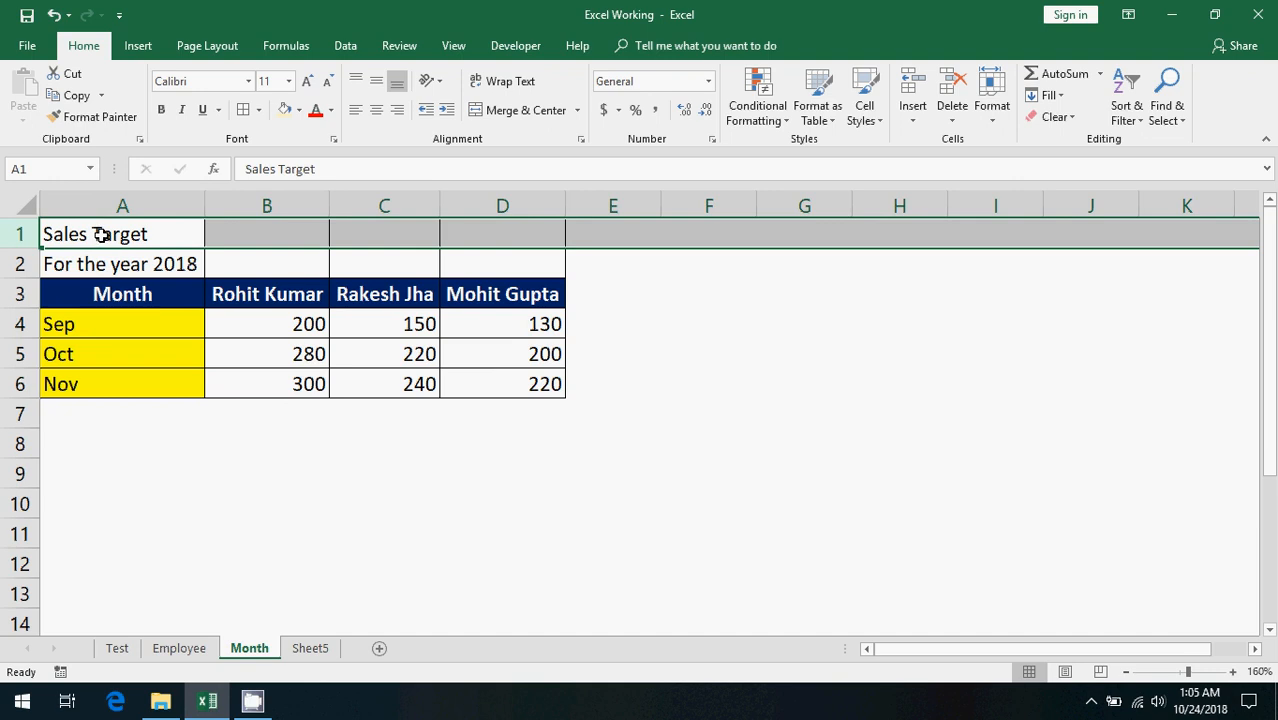
left_click(19, 264)
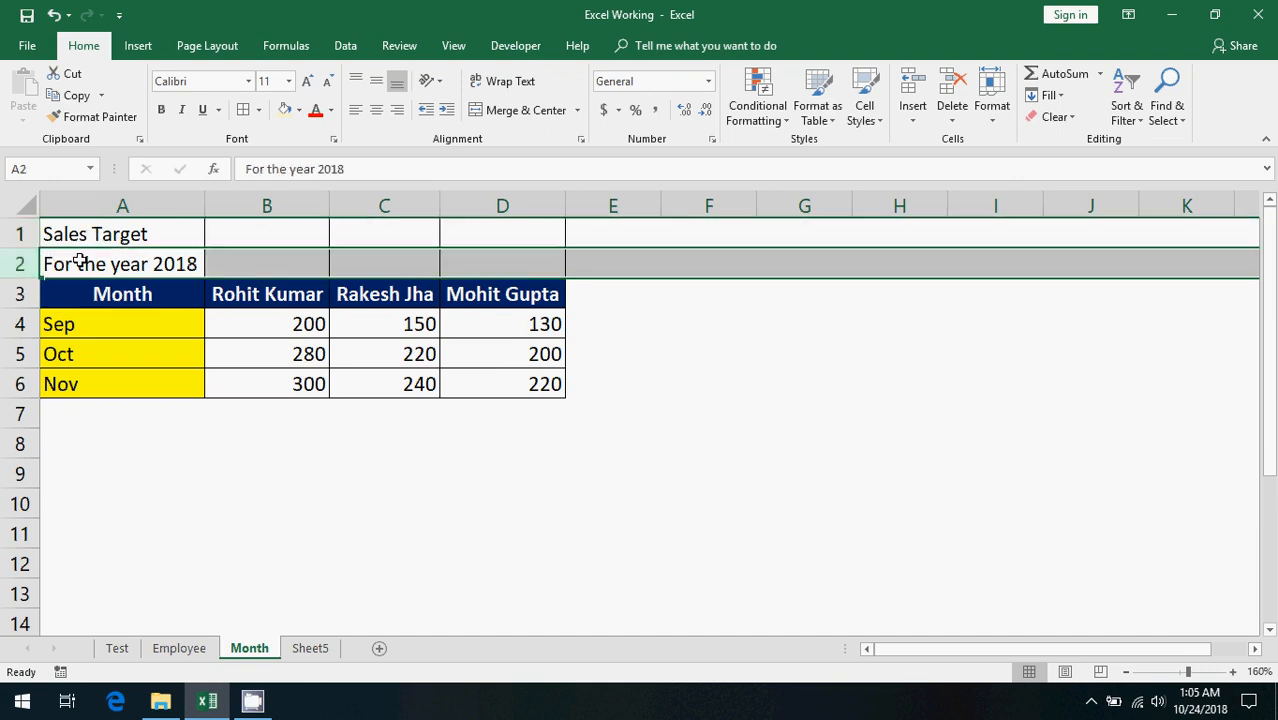
left_click(80, 262)
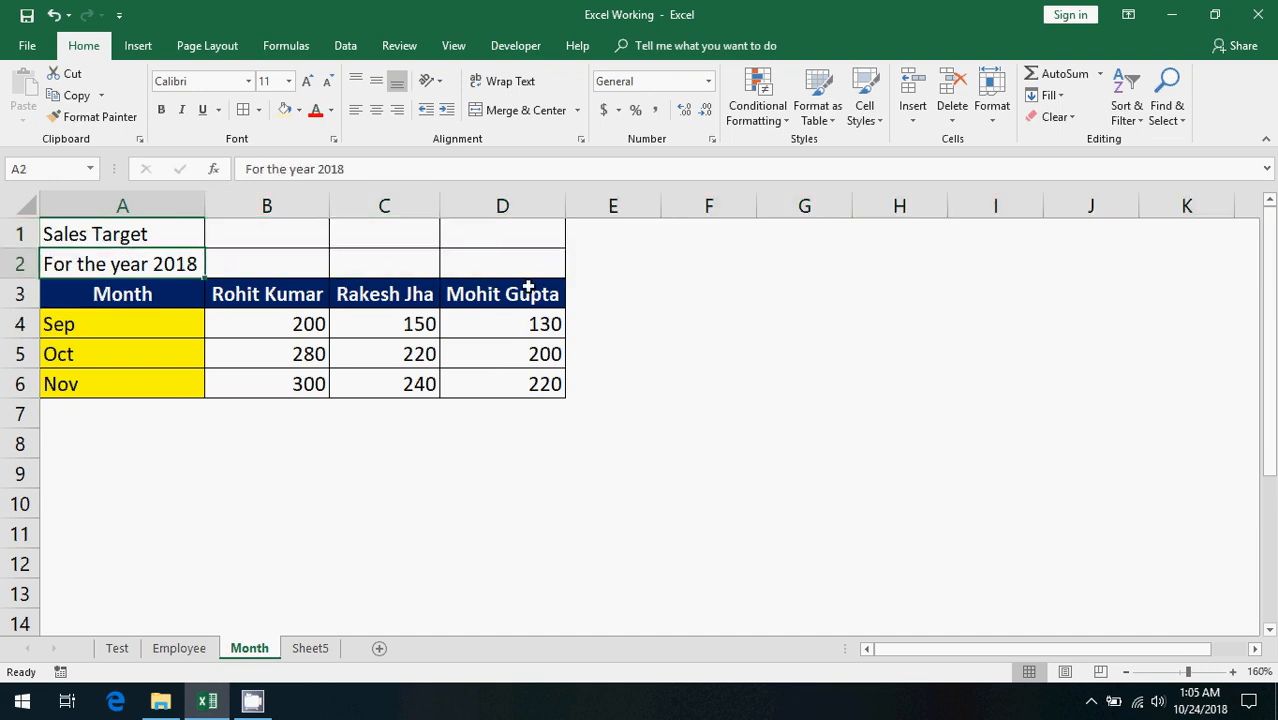
left_click(166, 456)
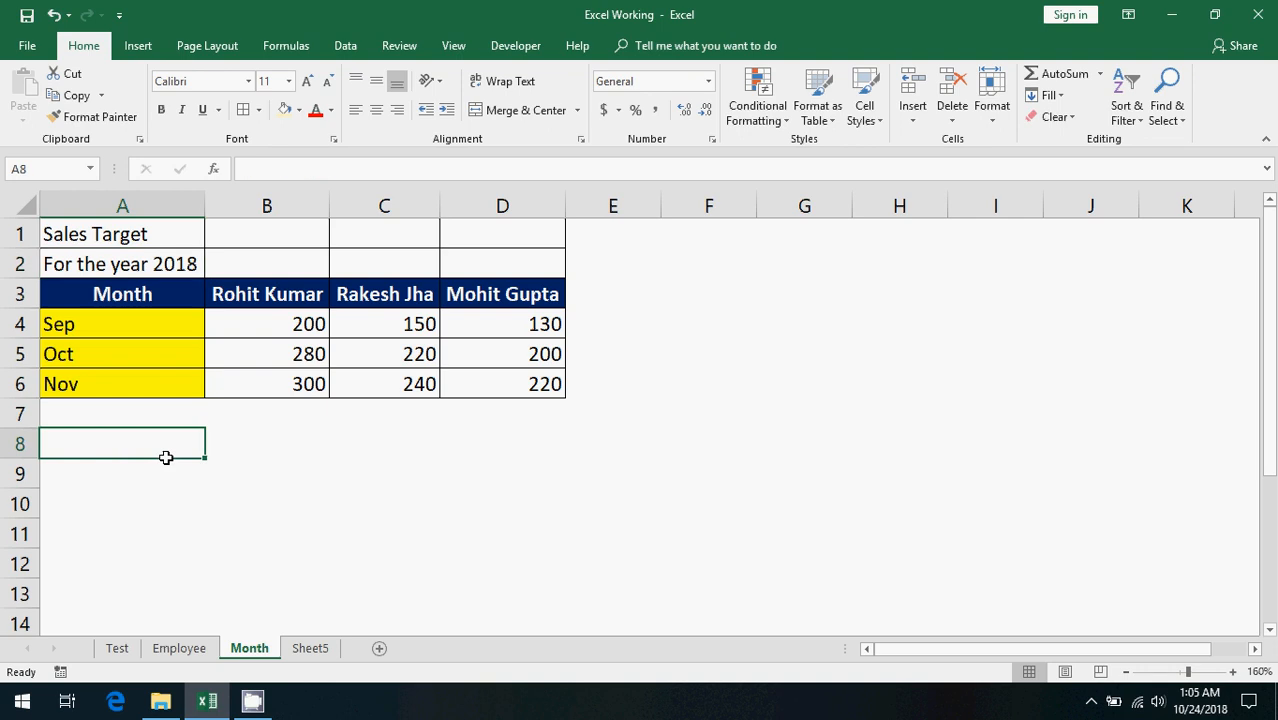
Merge A1:D2 on the Month sheet row by row with Merge Across and center both title lines
left_click(164, 242)
left_click_drag(229, 241, 499, 263)
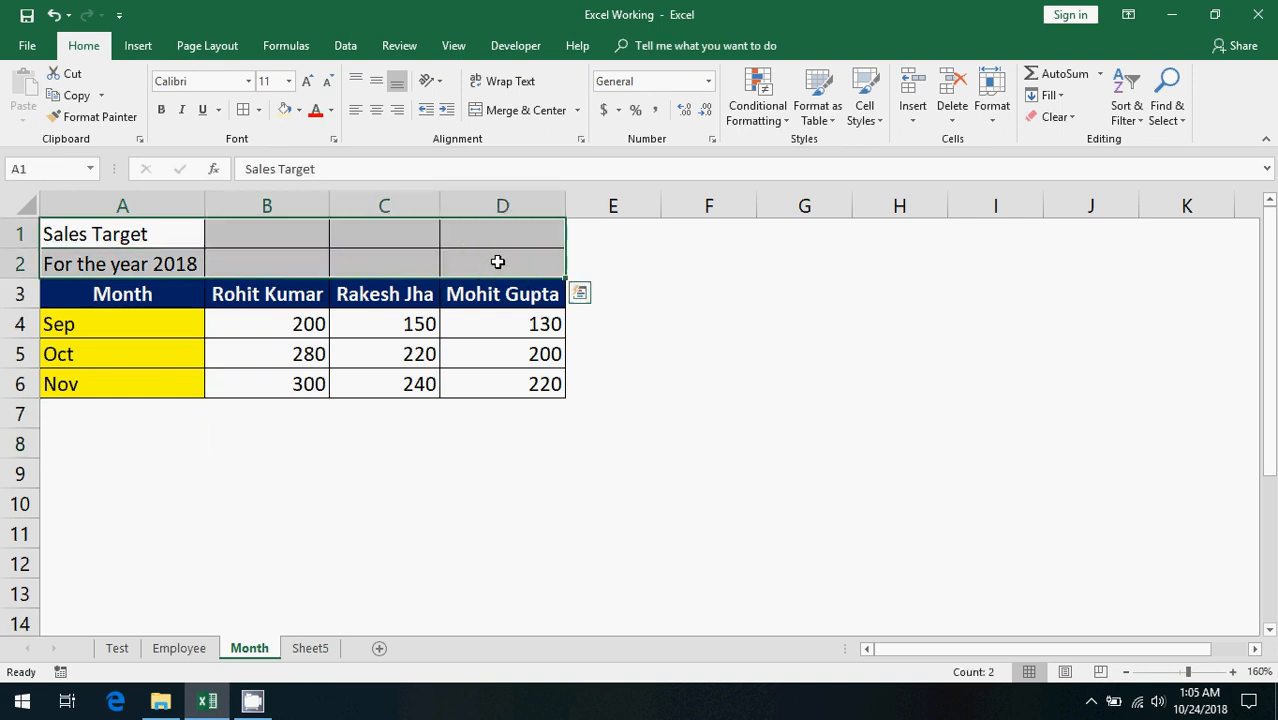
left_click(577, 110)
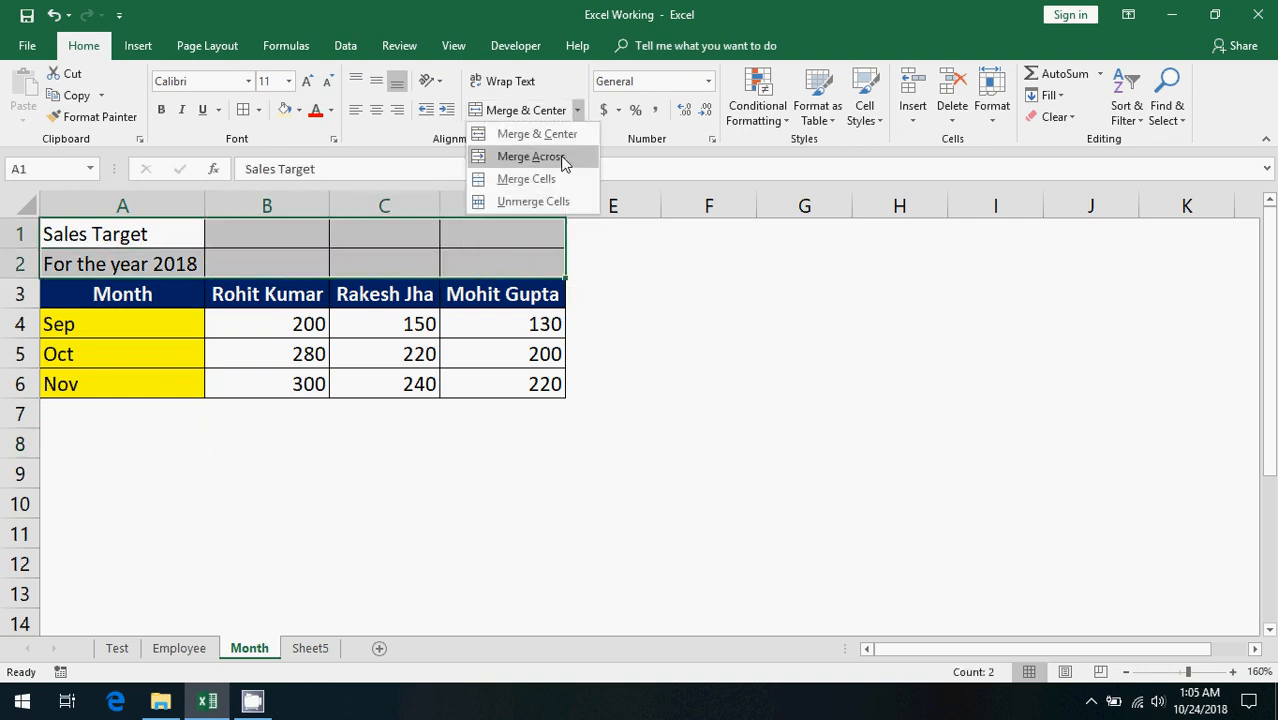
left_click(563, 162)
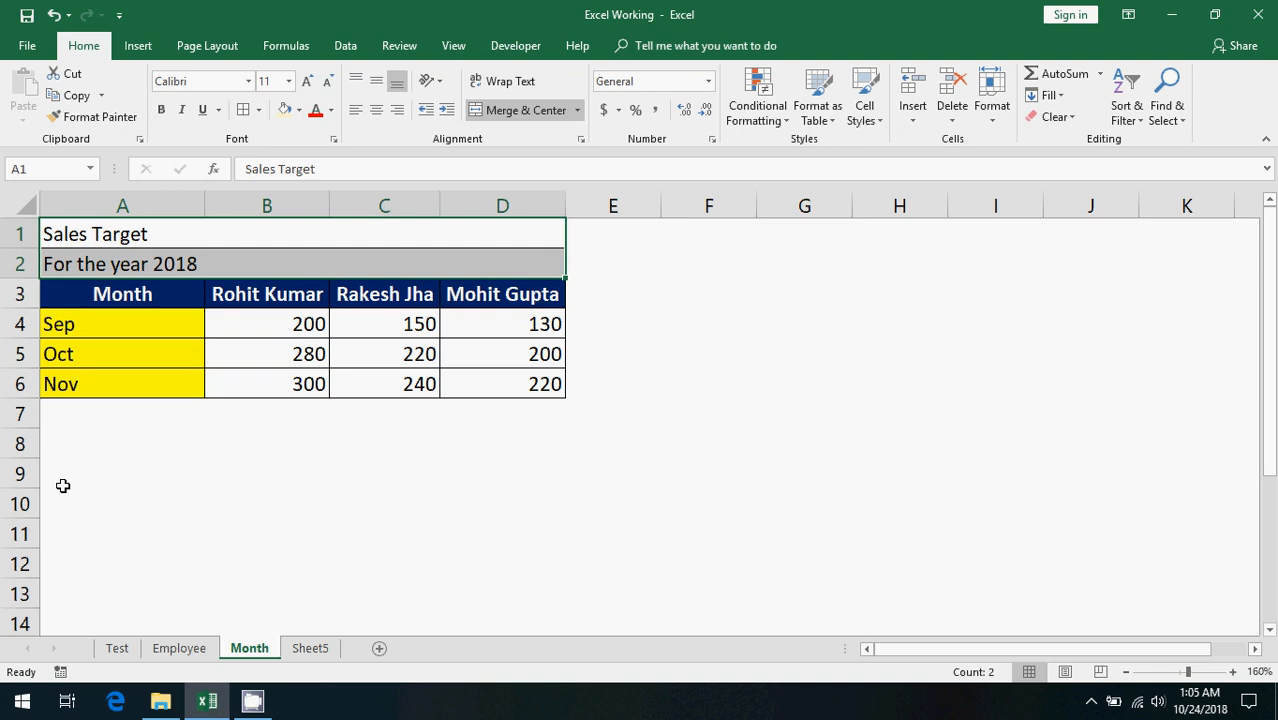
left_click(377, 112)
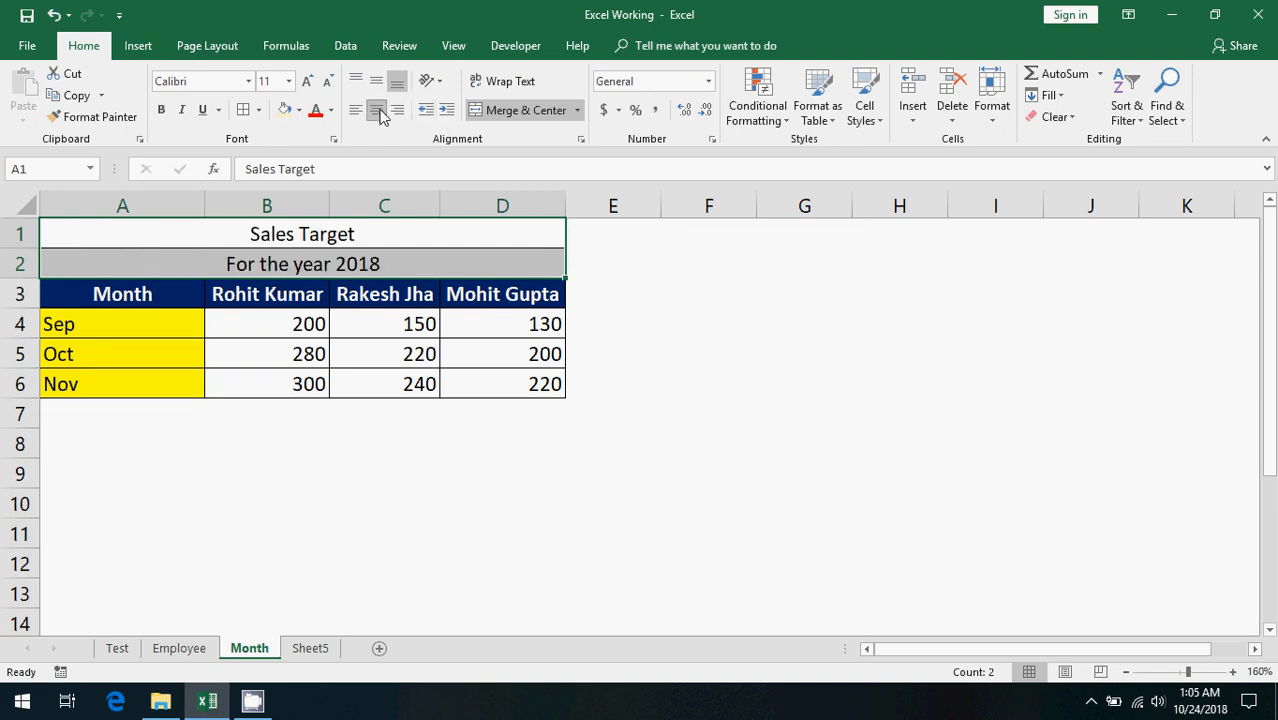
left_click(183, 437)
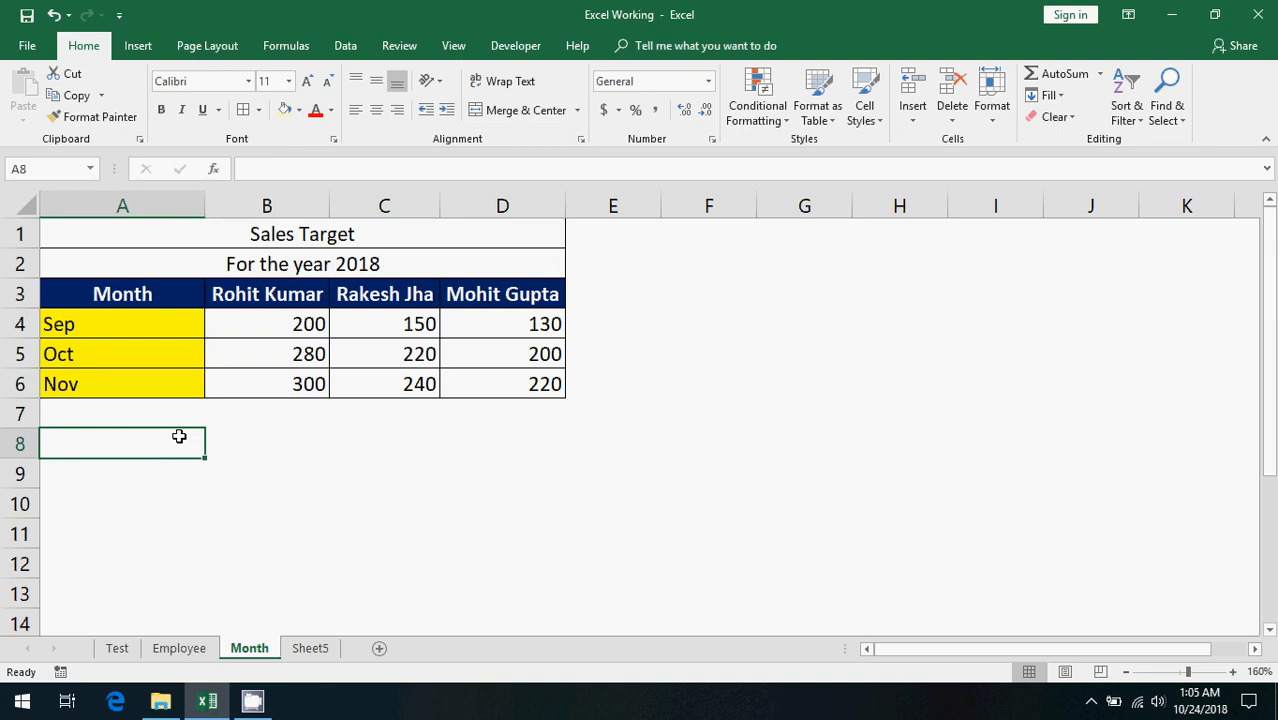
Return to the Test sheet to review the four merge examples, with empty cell D9 selected
left_click(117, 650)
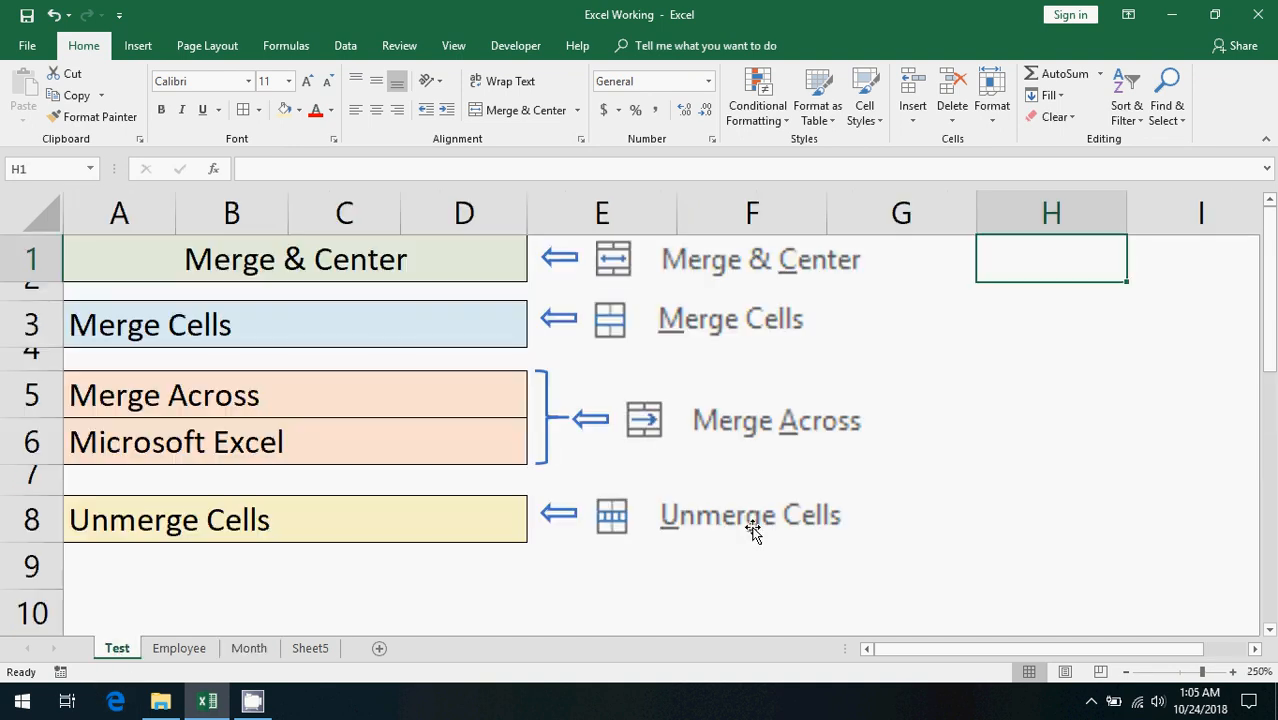
left_click(475, 572)
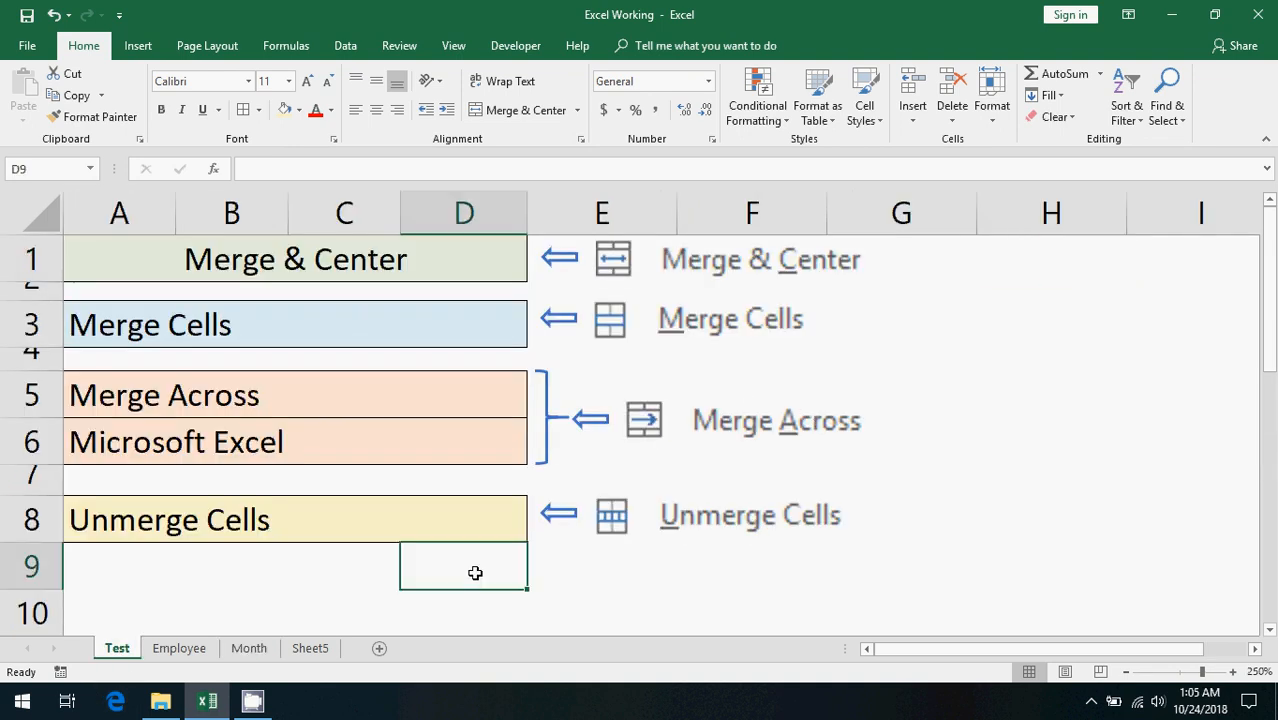